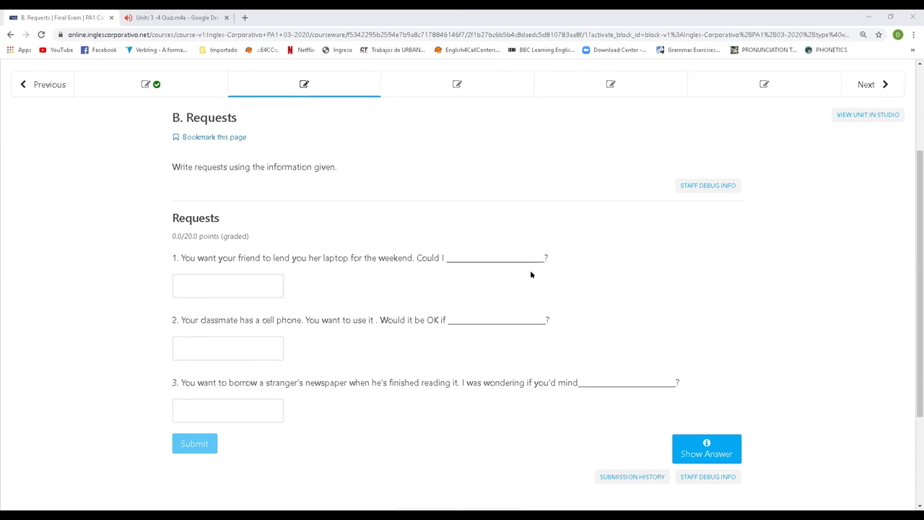
click(273, 283)
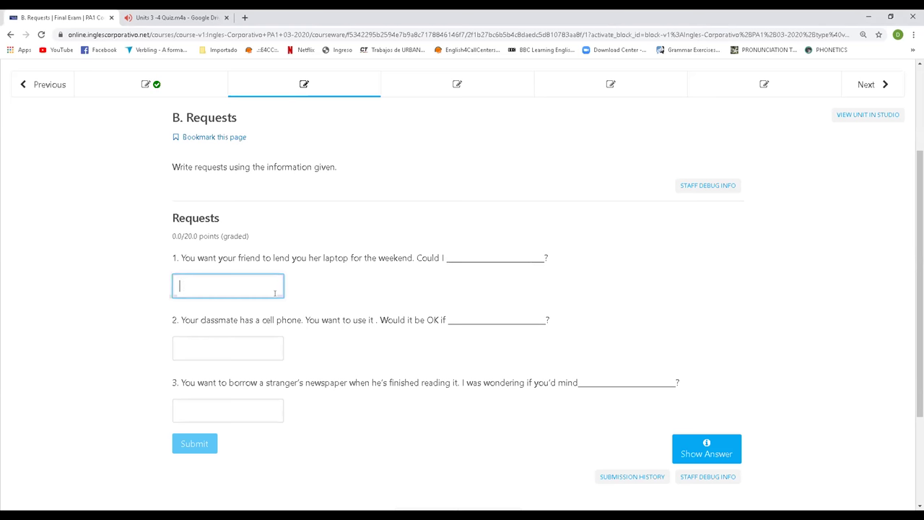
click(221, 404)
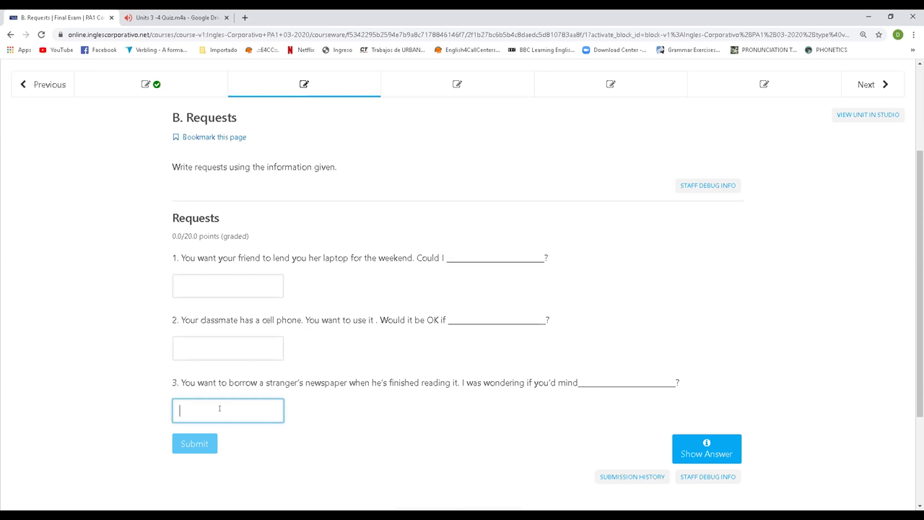
text(lend me)
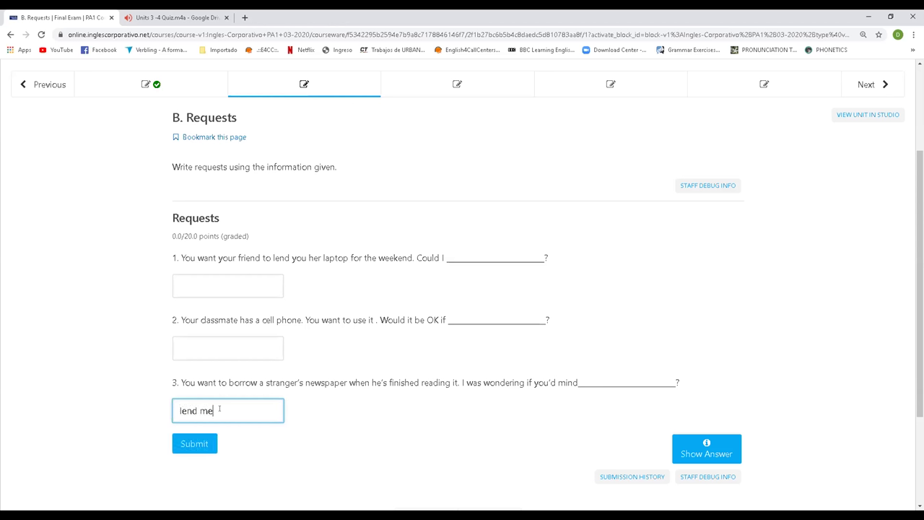
triple_click(220, 409)
click(220, 408)
triple_click(219, 408)
key(BackSpace)
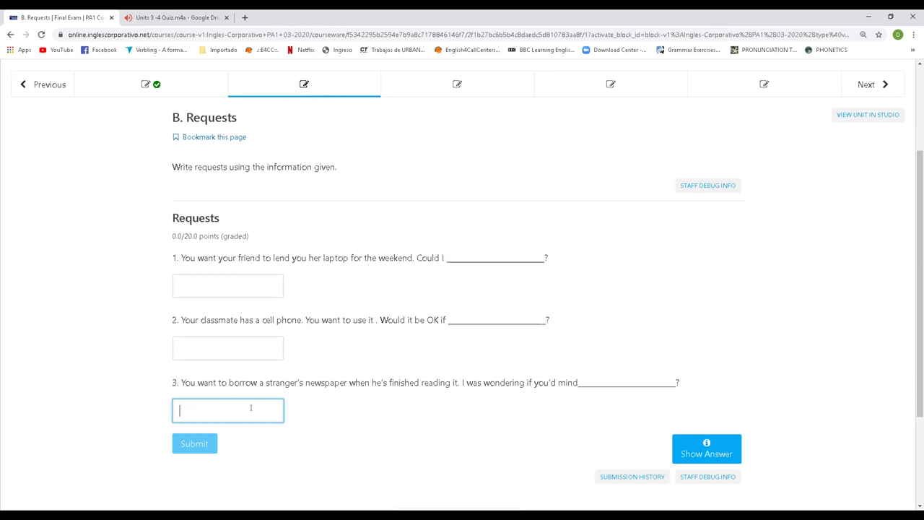
Step: Answer question 3 with "lending me the newspaper when you finish reading it."
text(le)
text(ndnig)
key(BackSpace)
key(BackSpace)
key(BackSpace)
text(ing me)
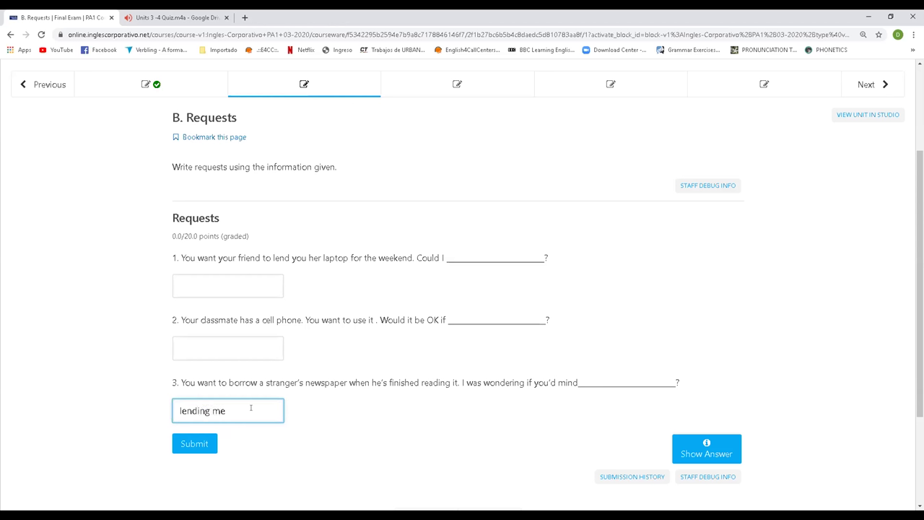
text( the newspaper when )
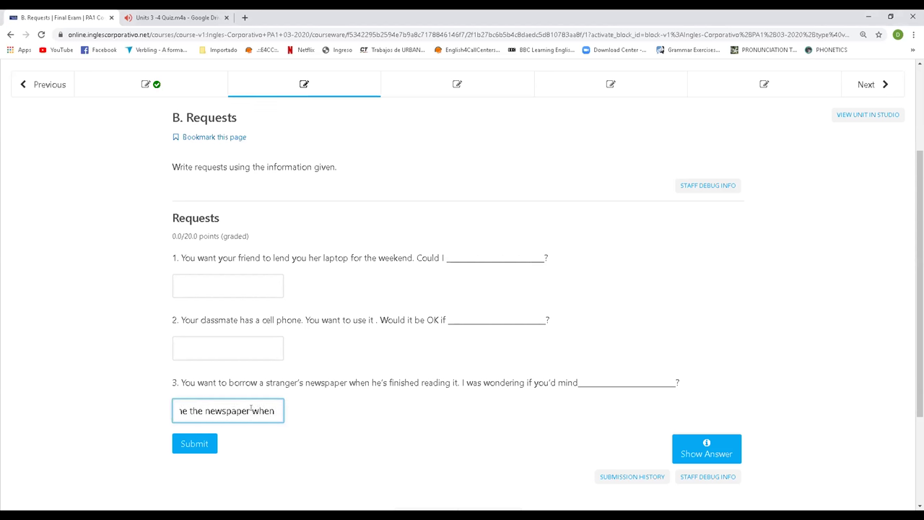
text(you finish r)
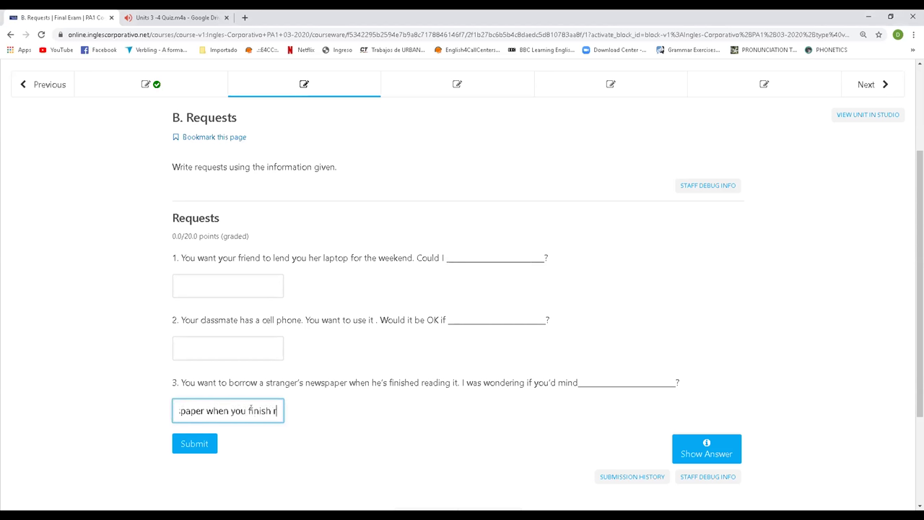
text(eading it.)
key(Home)
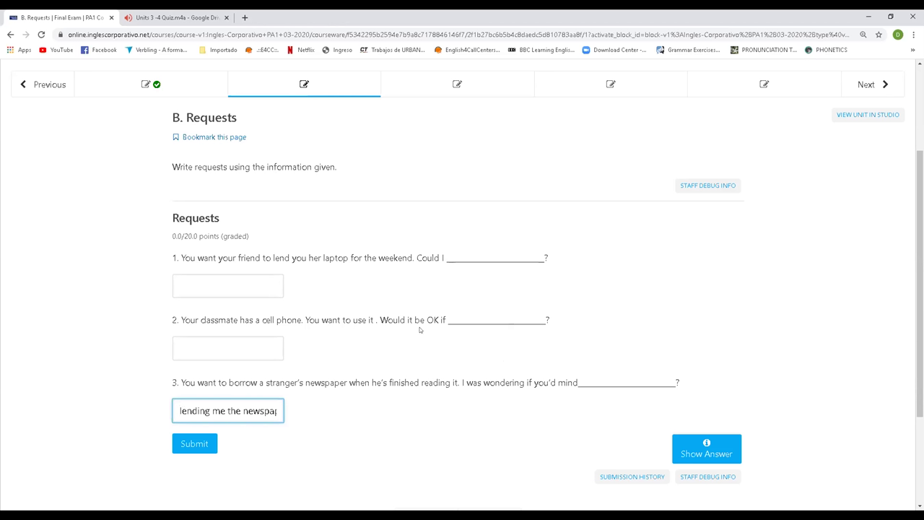
Step: Try handwriting a freehand note above the phrase "Would it be OK if" in question 2
click(257, 345)
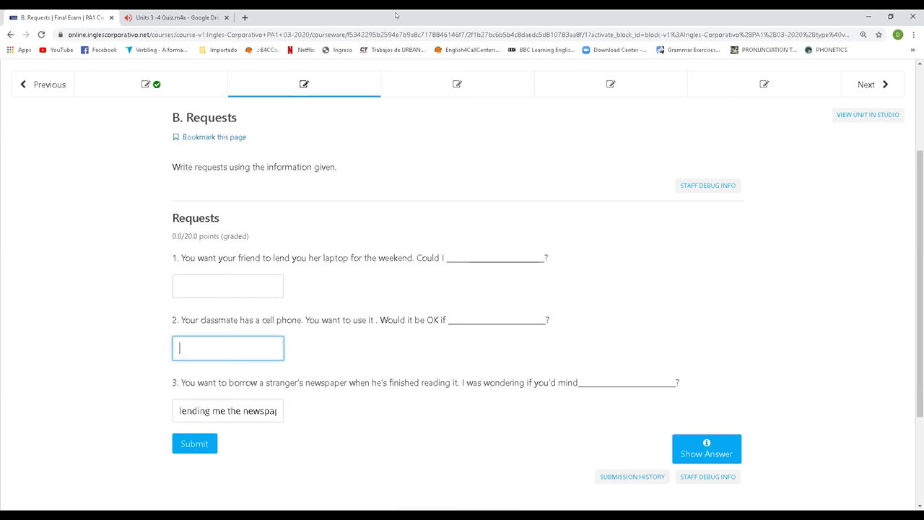
mouse_move(411, 314)
mouse_down()
mouse_move(402, 303)
mouse_move(396, 315)
mouse_move(430, 307)
mouse_up()
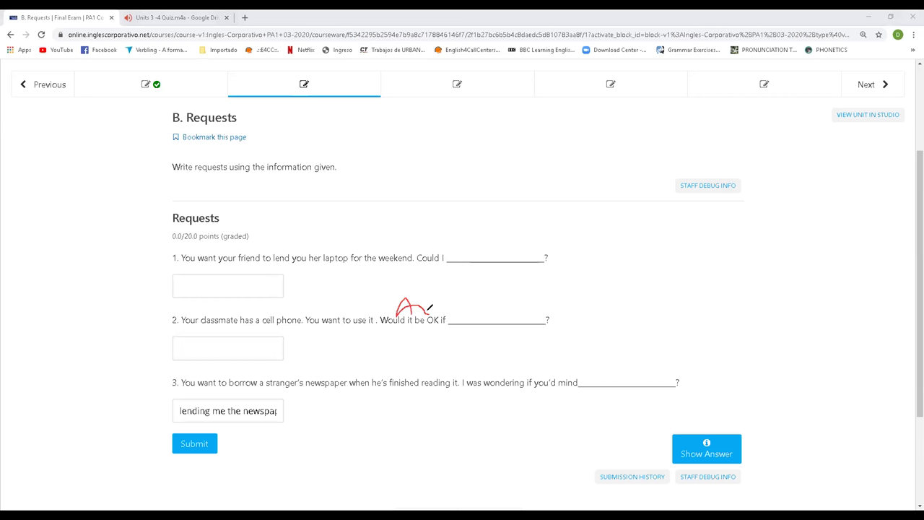
key(e)
mouse_move(395, 314)
mouse_down()
mouse_move(446, 303)
mouse_move(418, 306)
mouse_up()
key(e)
key(e)
mouse_move(384, 312)
mouse_down()
mouse_move(412, 310)
mouse_move(417, 297)
mouse_move(450, 303)
mouse_up()
key(ctrl+z)
drag(388, 326, 411, 322)
drag(390, 323, 408, 324)
mouse_move(387, 300)
mouse_down()
mouse_move(374, 305)
mouse_move(406, 312)
mouse_move(406, 302)
mouse_up()
Step: Try adding a text annotation reading "would it" between questions 1 and 2
click(415, 292)
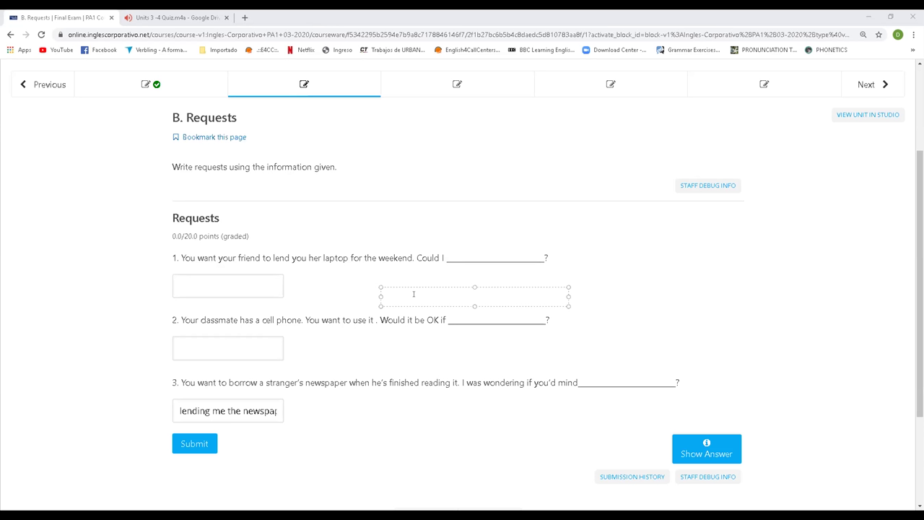
key(BackSpace)
text(would)
key(BackSpace)
key(BackSpace)
key(BackSpace)
key(BackSpace)
key(BackSpace)
text(would it)
key(BackSpace)
key(BackSpace)
key(BackSpace)
key(BackSpace)
key(BackSpace)
key(BackSpace)
key(BackSpace)
key(BackSpace)
Step: Write "would it be ok" in the text annotation above question 2 and clear it again
text(google)
key(BackSpace)
key(BackSpace)
key(BackSpace)
text(d it be)
key(ctrl+shift+Left)
key(ctrl+shift+Left)
key(ctrl+shift+Left)
text(would it be ok)
key(ctrl+a)
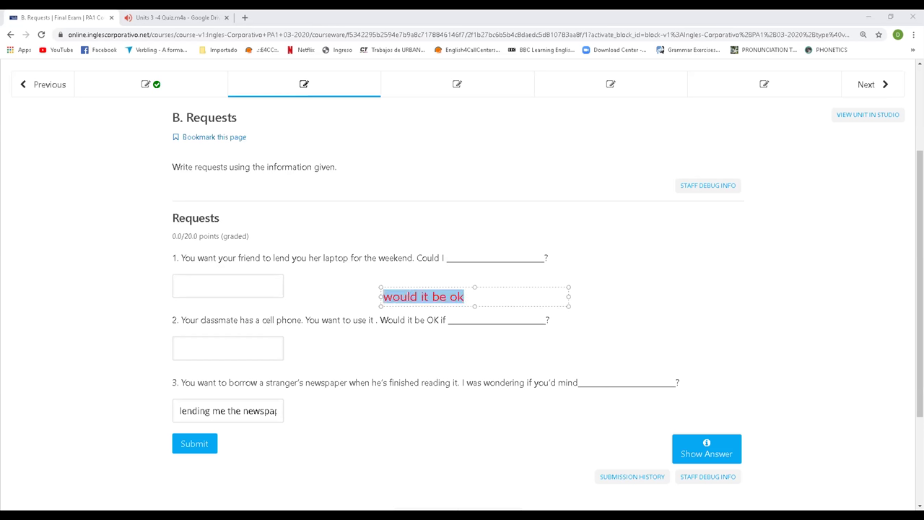
key(BackSpace)
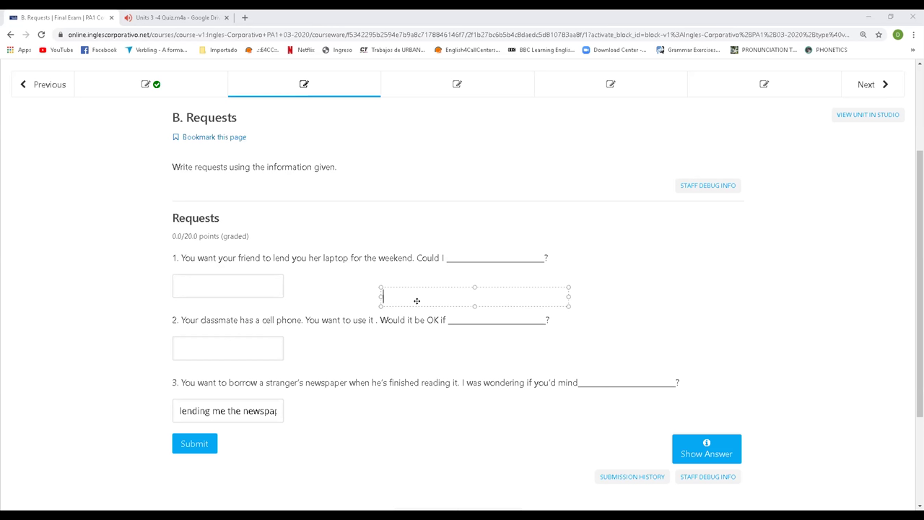
Step: Submit the Requests exercise with only question 3 answered
text(.)
click(268, 410)
click(189, 447)
Step: Answer question 2 with "I use your cellphone." and submit the exercise
click(265, 339)
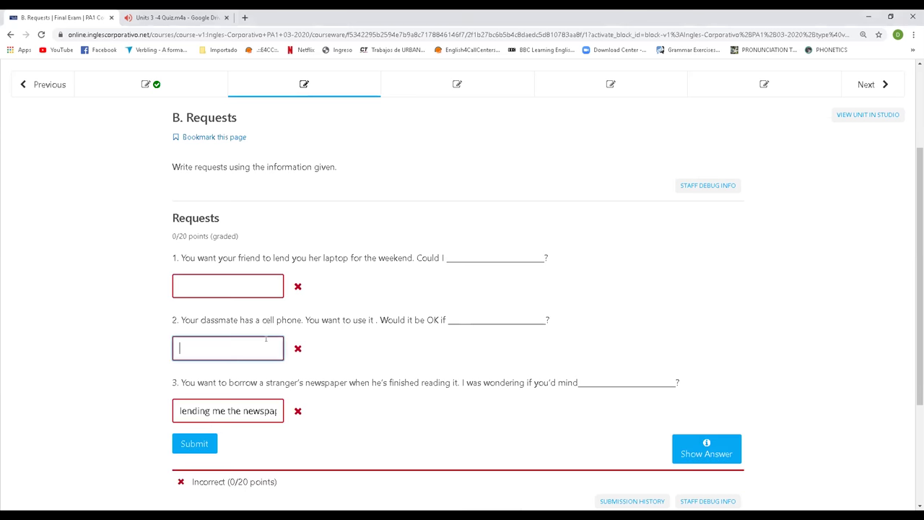
text(I use your )
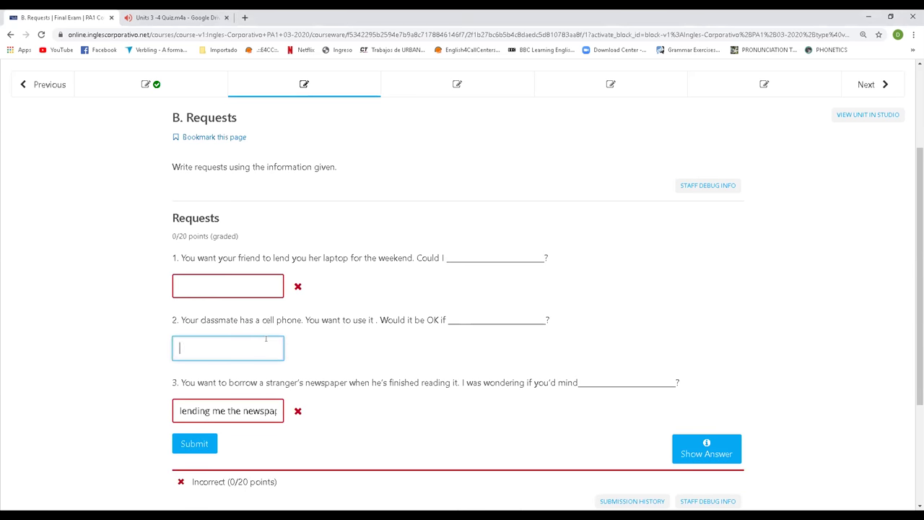
text(cellphoone)
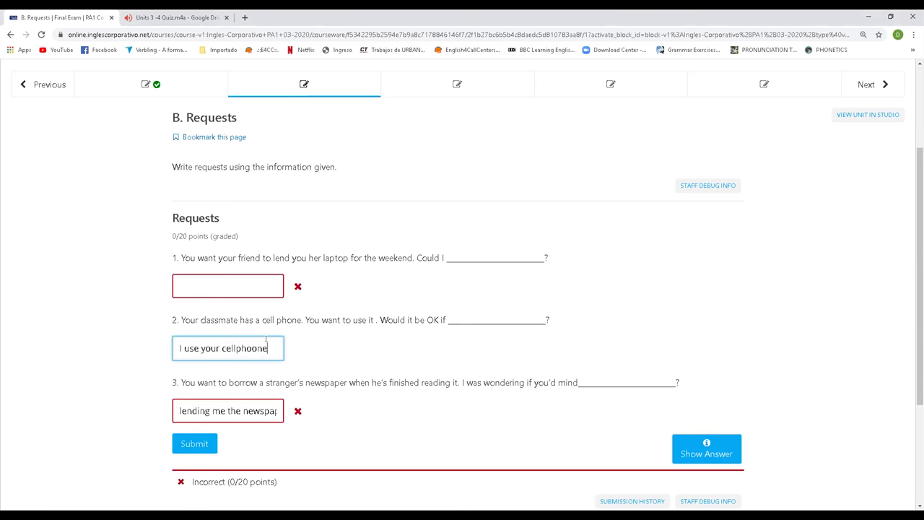
key(BackSpace)
key(BackSpace)
key(BackSpace)
key(BackSpace)
text(one.)
click(203, 442)
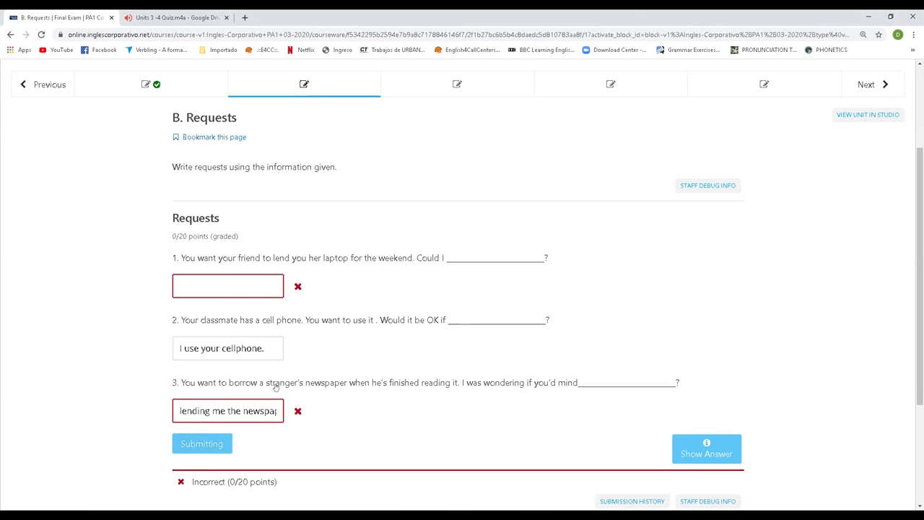
Step: Clear the answer to question 2, re-enter "I use your cellphone." and resubmit
drag(265, 351, 24, 334)
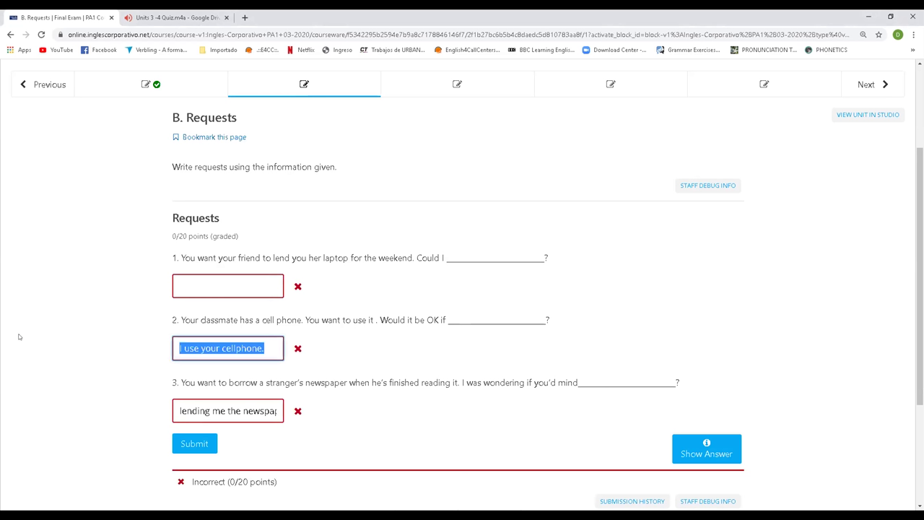
key(BackSpace)
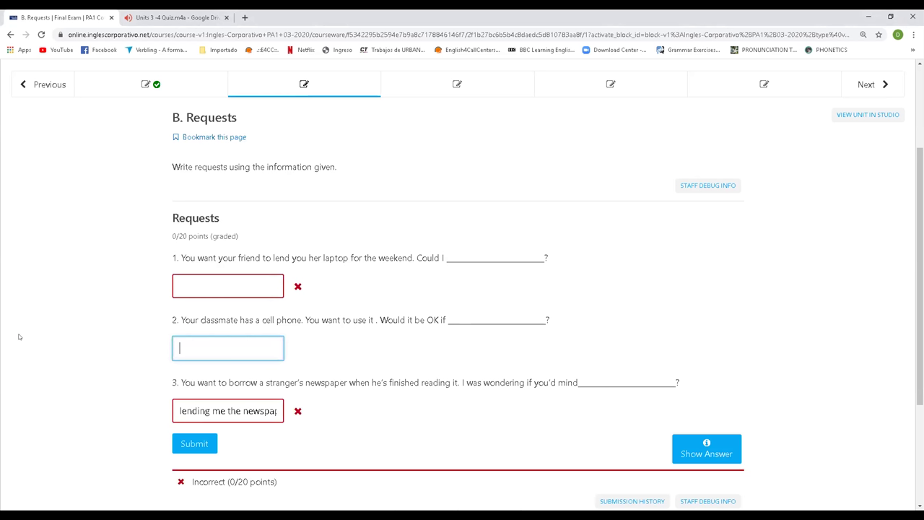
text(I use your cellphone.)
click(189, 443)
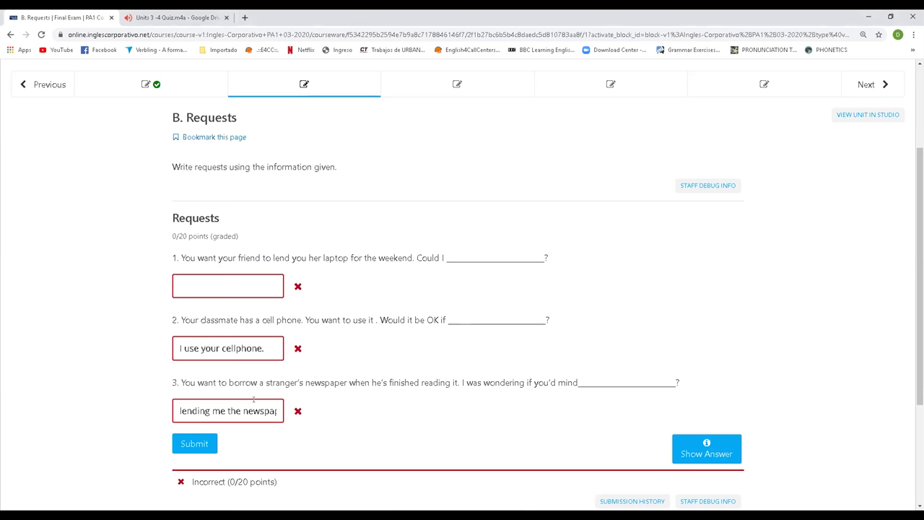
Step: Replace the answer to question 2 with "I use your cellphone", without a period, and submit it
drag(225, 348, 81, 332)
click(211, 348)
click(200, 348)
text(f)
drag(270, 348, 23, 330)
key(BackSpace)
text(I)
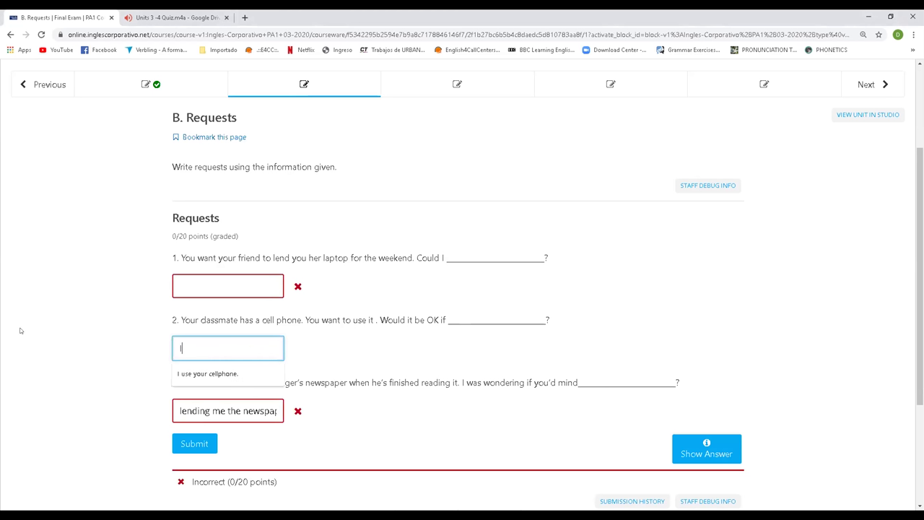
text( use your cellphone)
click(195, 442)
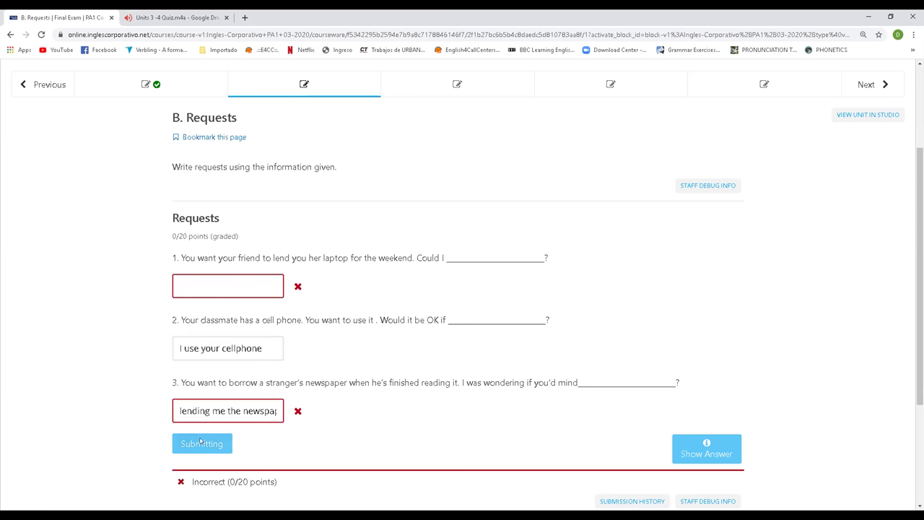
Step: Split "cellphone" into "cell phone" in the answer to question 2 and submit it
click(209, 351)
click(269, 348)
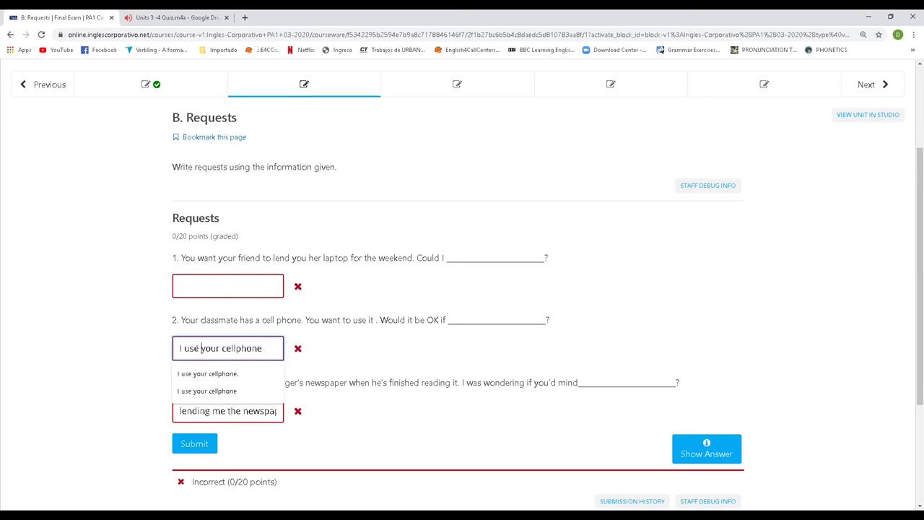
text(d)
key(BackSpace)
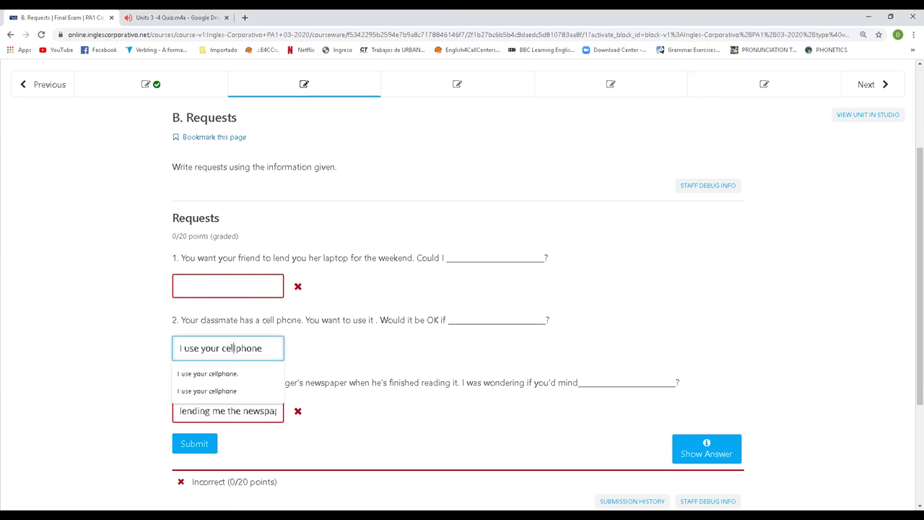
click(234, 348)
click(194, 442)
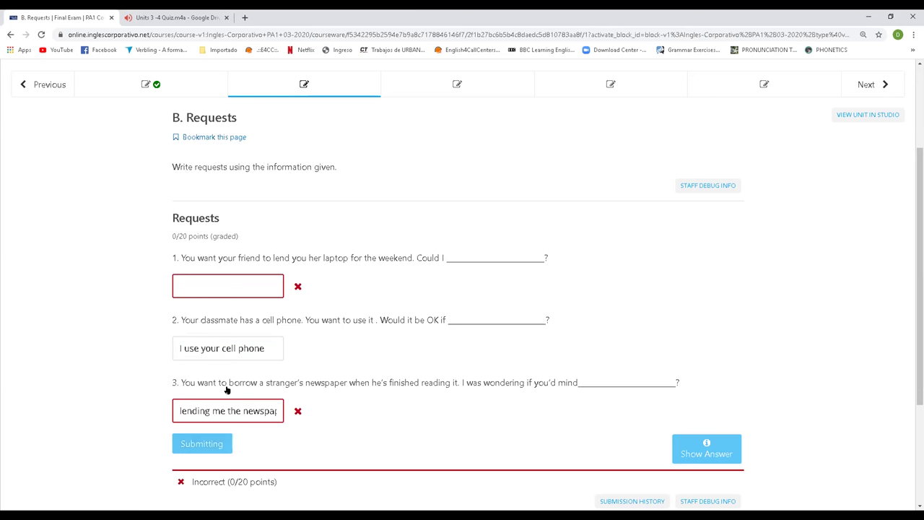
Step: Change "use" to "used" in the answer to question 2 and submit it
click(199, 348)
text(d)
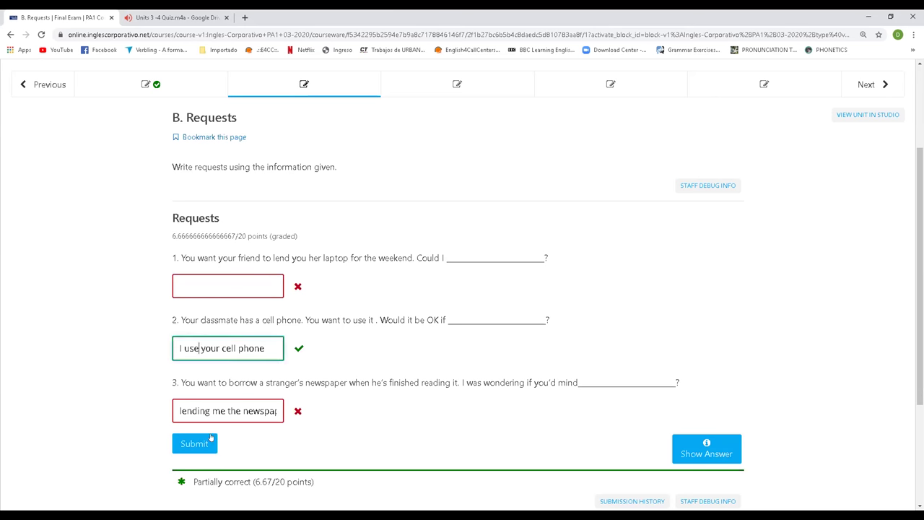
click(207, 442)
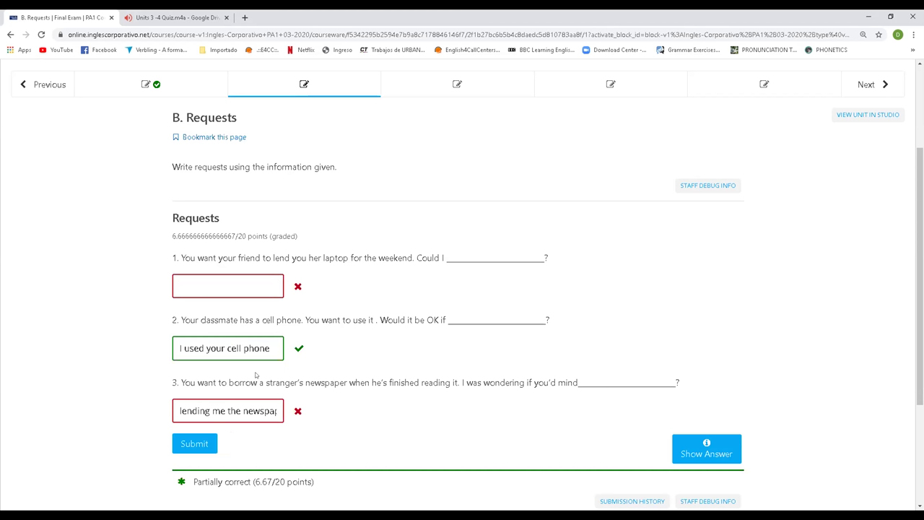
Step: Change "used" back to "use" in the answer to question 2 and submit it
drag(274, 347, 179, 348)
double_click(194, 348)
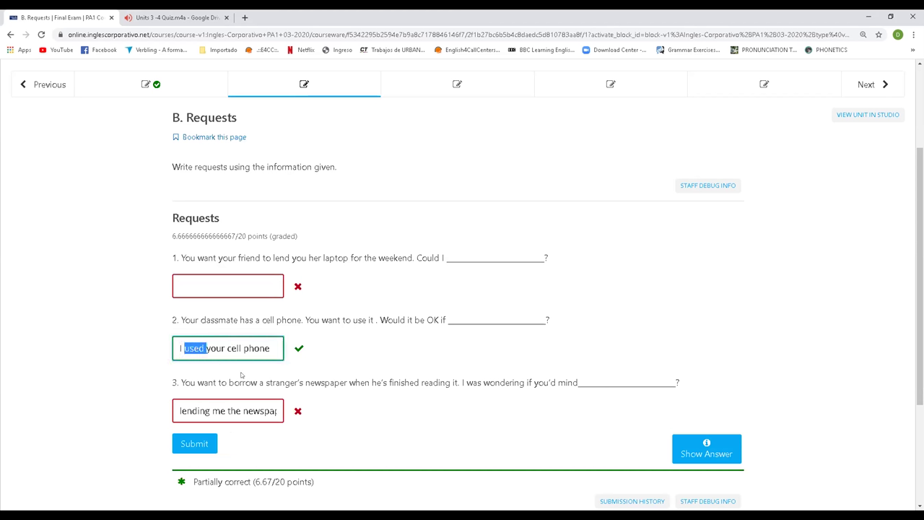
click(199, 348)
key(Delete)
click(189, 444)
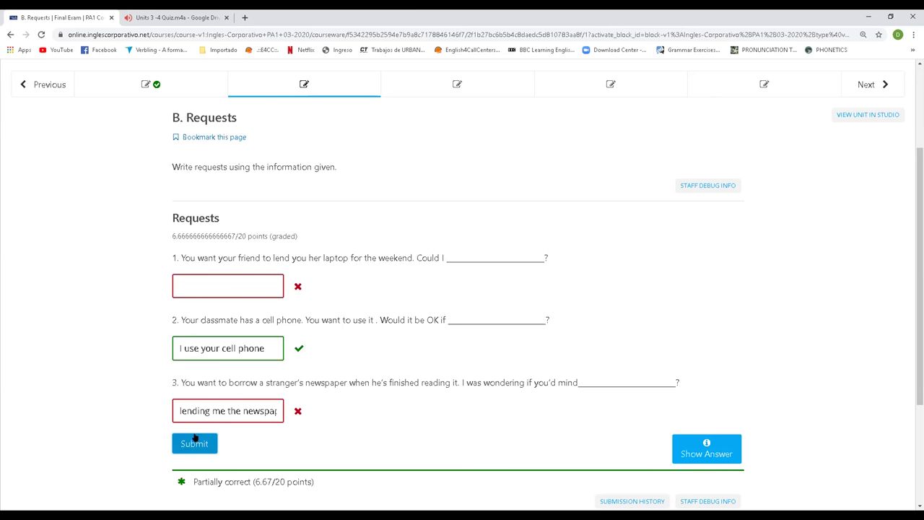
Step: Set the answer to question 2 to "I used your cell phone" and submit it
click(203, 351)
text(d)
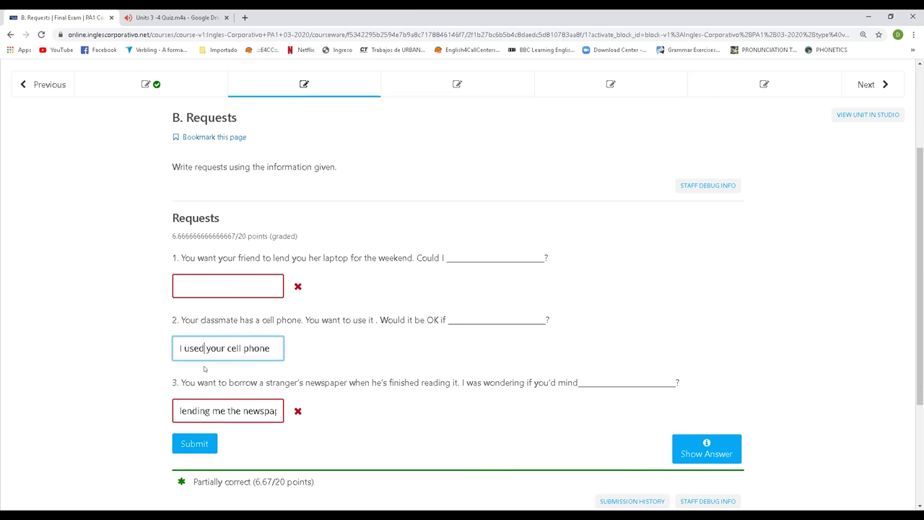
click(210, 449)
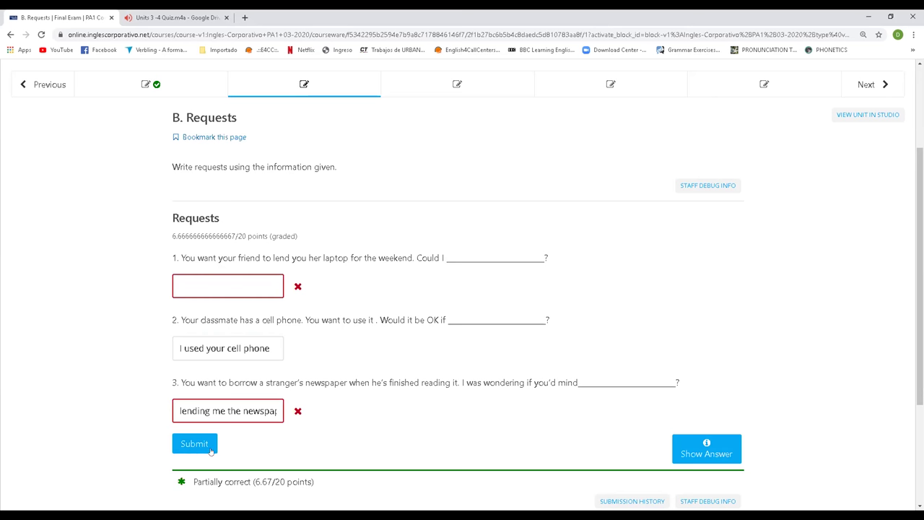
Step: Replace the answer to question 3 with "lending me your newspaper once you finish reading"
triple_click(242, 410)
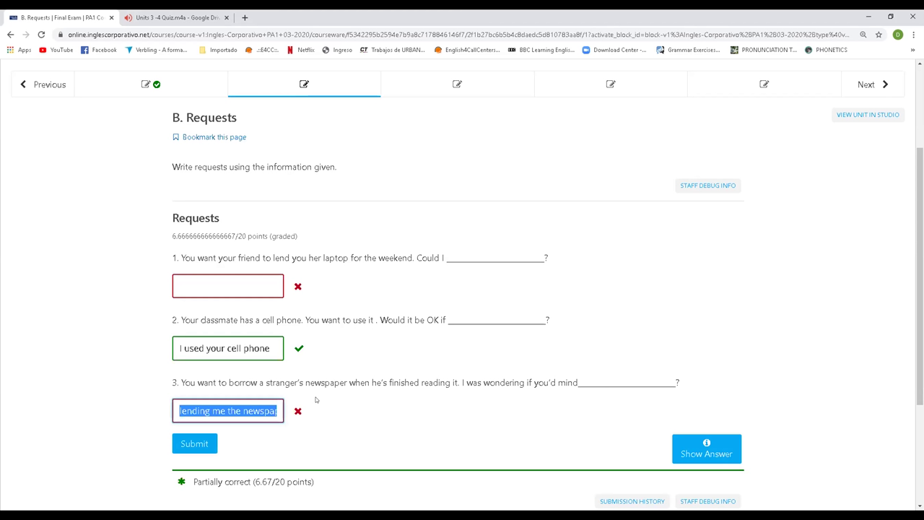
key(BackSpace)
text(len)
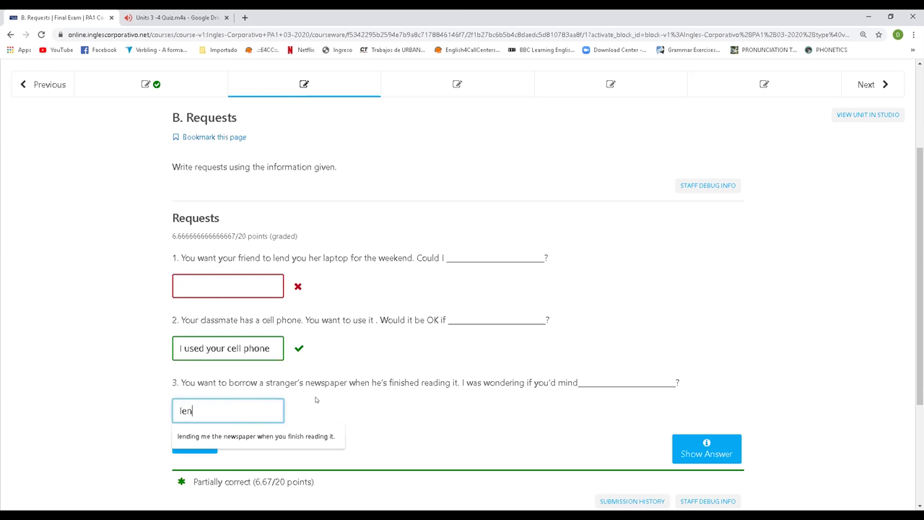
text(ding me your nes)
key(BackSpace)
text(wspaper)
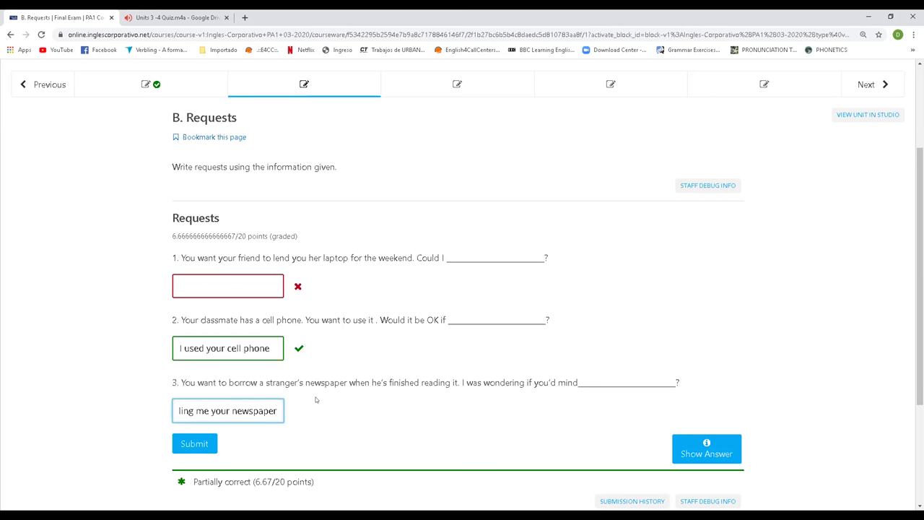
text( once you finish)
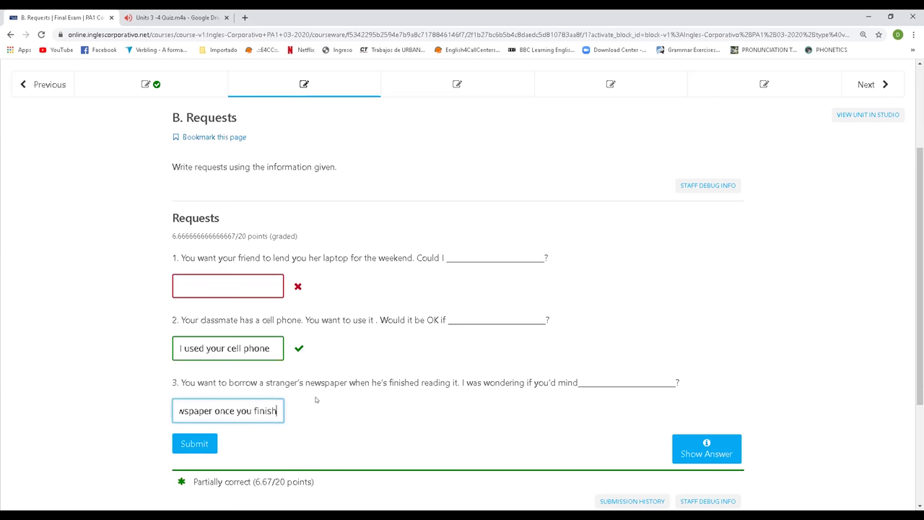
text( reading it)
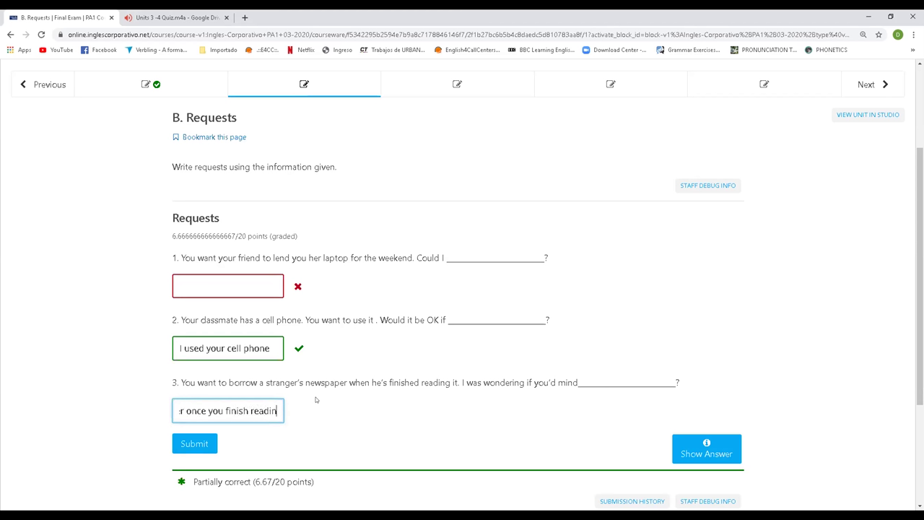
Step: Change the ending of the answer to question 3 to "when you finish reading it" and submit it
key(BackSpace)
key(BackSpace)
key(BackSpace)
key(BackSpace)
key(BackSpace)
key(BackSpace)
key(BackSpace)
key(BackSpace)
key(BackSpace)
key(BackSpace)
key(BackSpace)
key(BackSpace)
key(BackSpace)
key(BackSpace)
key(BackSpace)
key(BackSpace)
key(BackSpace)
key(BackSpace)
key(BackSpace)
key(BackSpace)
key(BackSpace)
key(BackSpace)
key(BackSpace)
key(BackSpace)
key(BackSpace)
key(BackSpace)
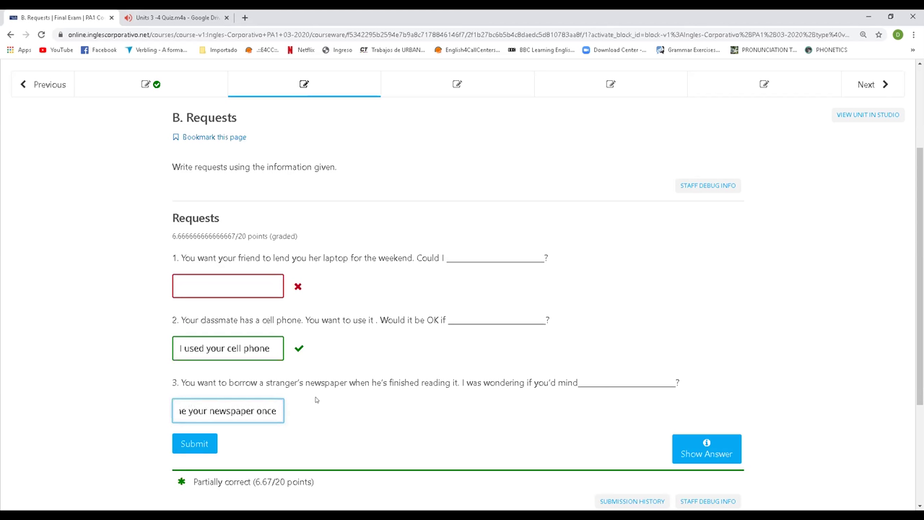
text(when)
text(you)
key(BackSpace)
key(BackSpace)
key(BackSpace)
key(BackSpace)
key(BackSpace)
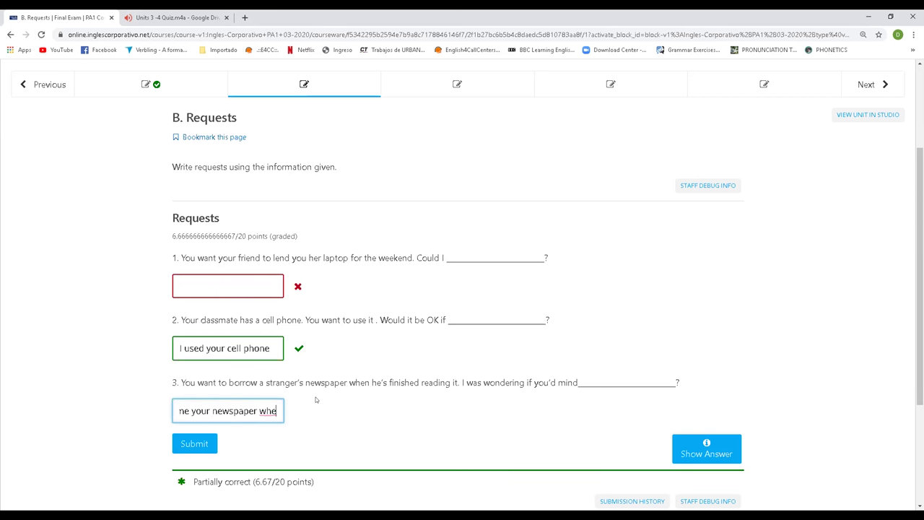
key(BackSpace)
key(BackSpace)
key(BackSpace)
text(when you fihn)
key(BackSpace)
key(BackSpace)
text(nish reading it)
click(182, 443)
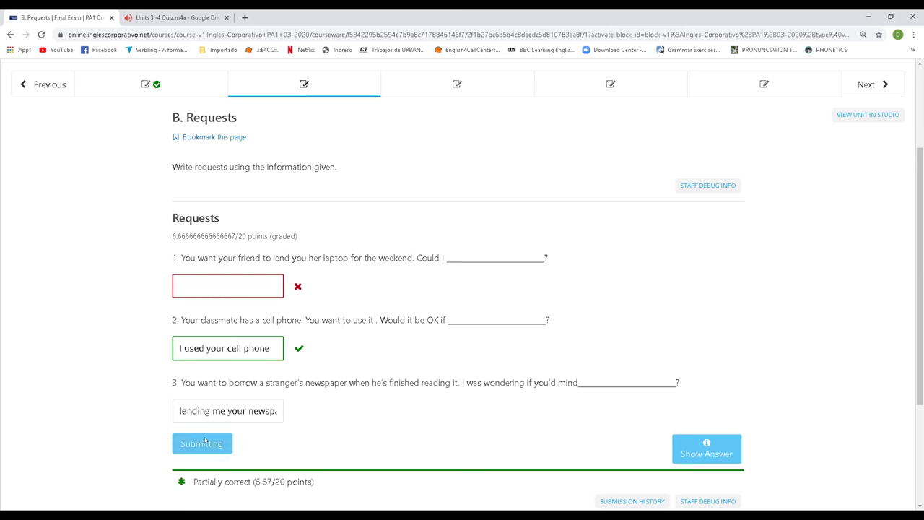
Step: Return from the Check the correct phrase exercise to the B. Requests exercise
triple_click(264, 410)
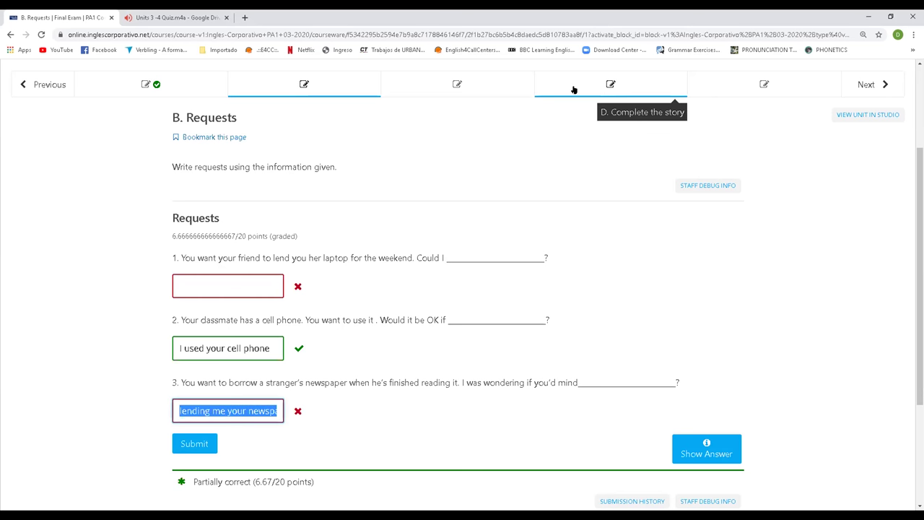
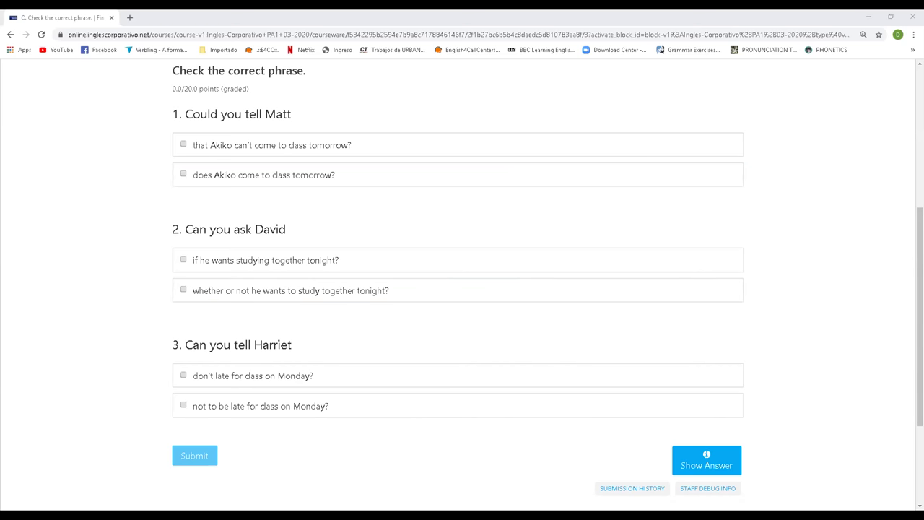
click(412, 16)
click(31, 220)
text(crack it)
scroll(463, 278, up, 4)
click(342, 230)
scroll(386, 326, down, 2)
scroll(386, 326, up, 2)
scroll(388, 324, down, 3)
Step: Clear the answer to question 3, re-enter it as "lending me your newspaper when you finish reading it" and submit it
triple_click(231, 360)
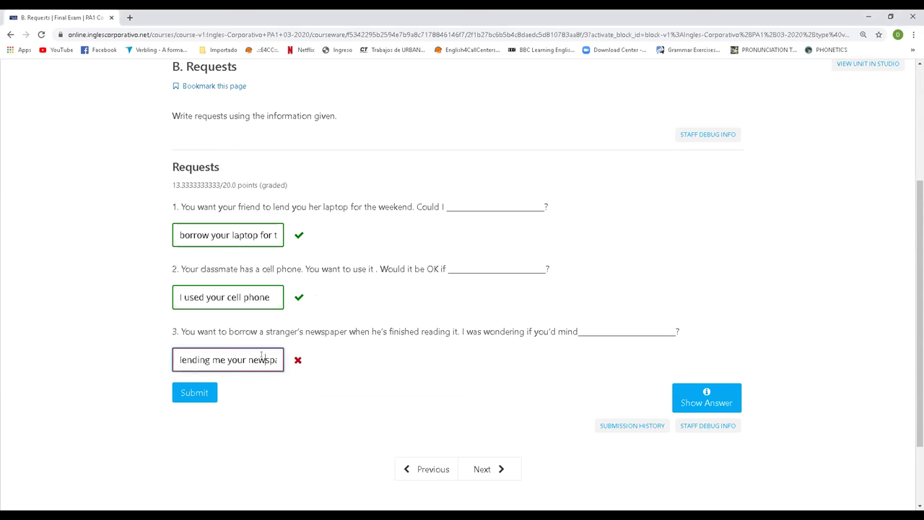
key(BackSpace)
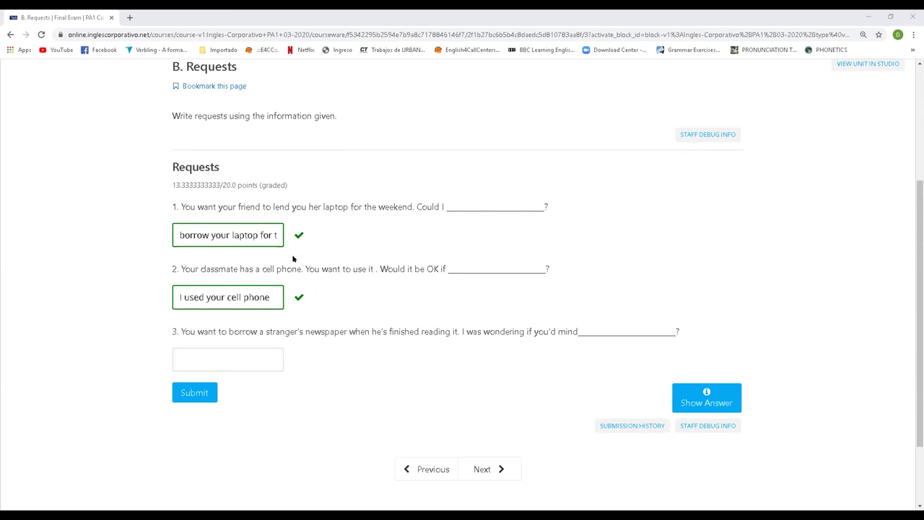
click(227, 357)
click(403, 337)
click(242, 355)
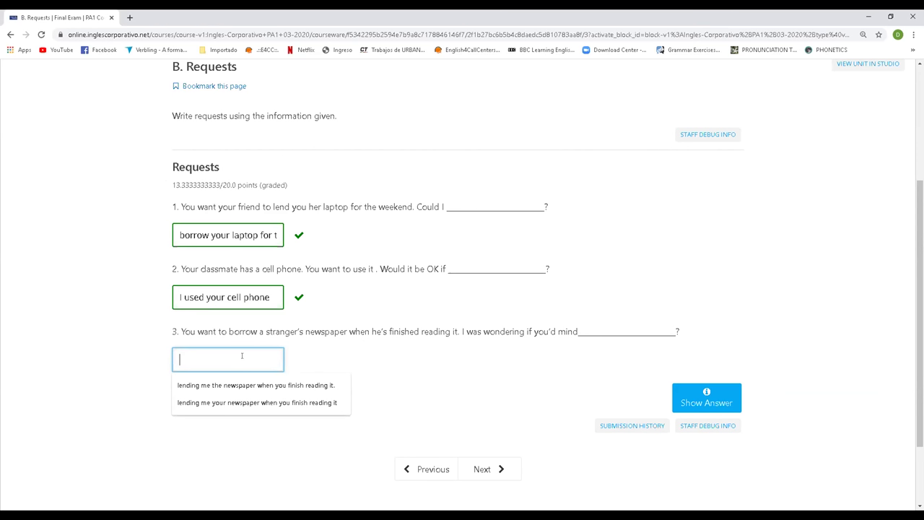
text(lending me your)
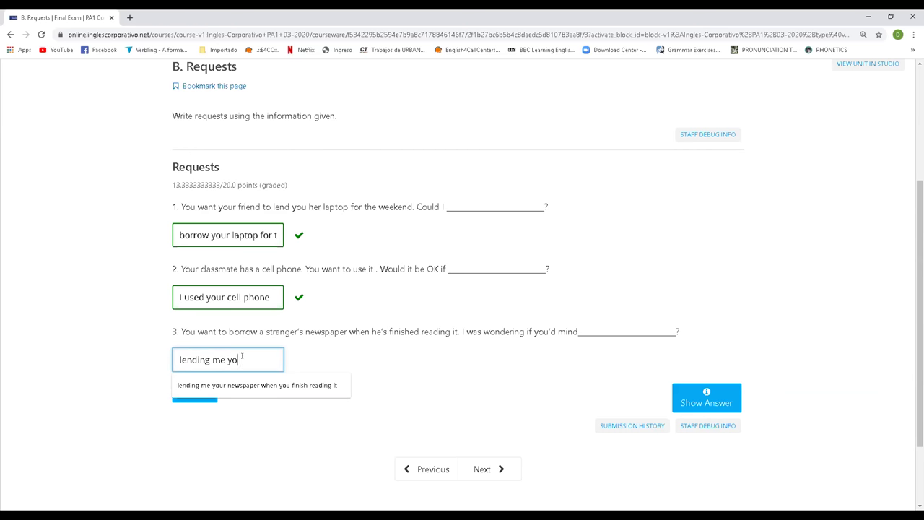
key(BackSpace)
key(BackSpace)
key(BackSpace)
key(BackSpace)
text(your newspa)
key(BackSpace)
text(aper when you)
text( finish reading)
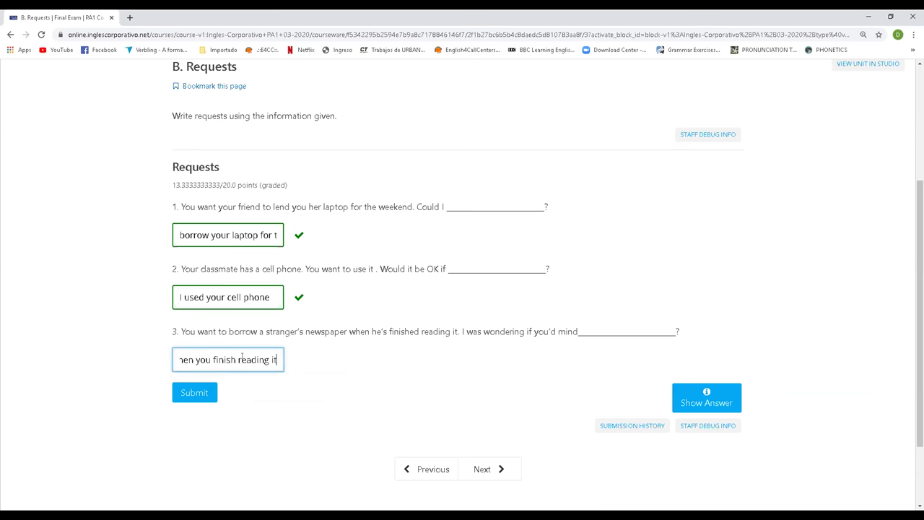
click(184, 393)
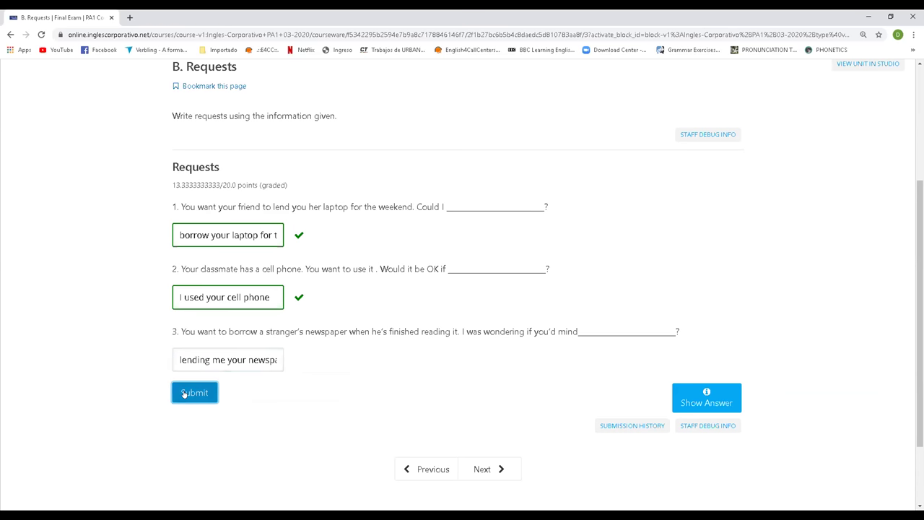
Step: Change "you finish" to "you're finished" in the answer to question 3 and submit it
drag(280, 360, 311, 355)
click(225, 352)
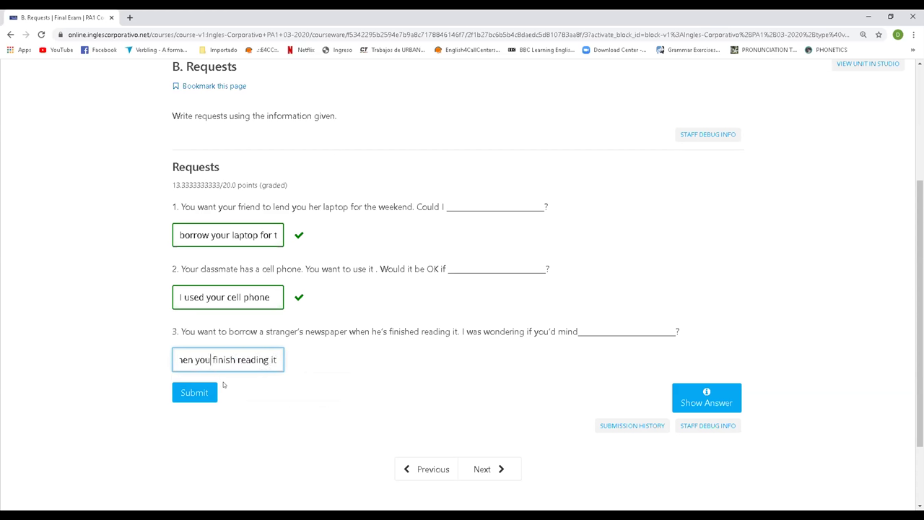
key(Left)
key(Left)
key(Left)
key(Left)
key(Left)
text('re)
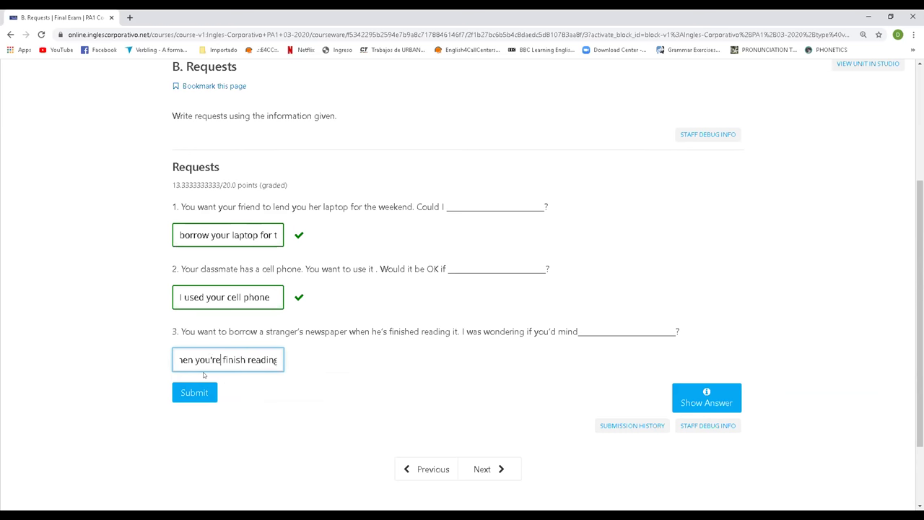
key(Right)
key(Right)
key(Right)
key(Right)
key(Right)
key(Right)
key(Right)
text(ed)
drag(205, 365, 307, 361)
click(188, 393)
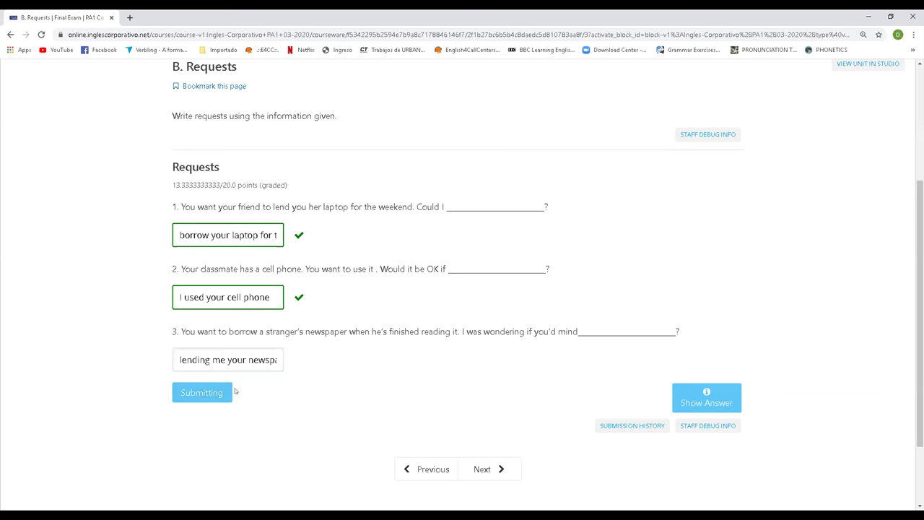
Step: Restore the ending "you finish reading it" in the answer to question 3 and submit it
drag(209, 360, 356, 358)
drag(277, 360, 191, 359)
key(BackSpace)
key(BackSpace)
text(finish reading it)
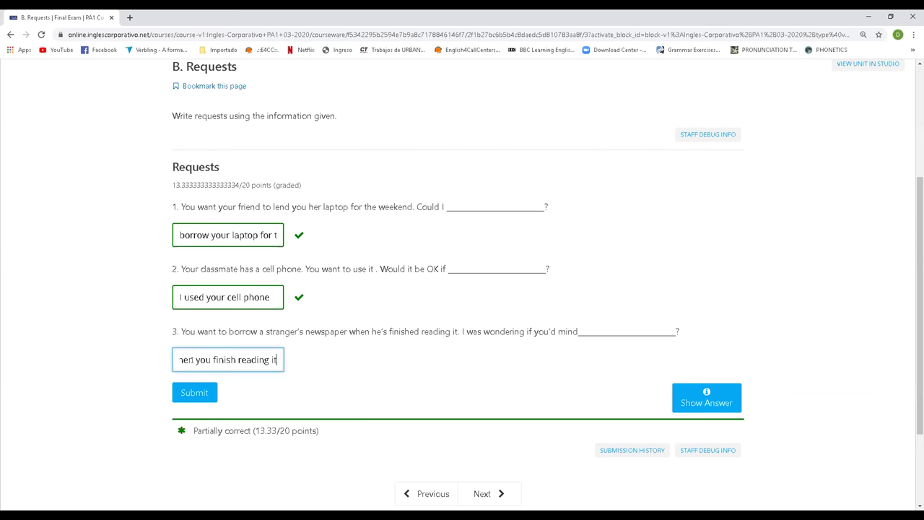
click(189, 393)
Step: Replace the answer to question 3 with "lending me his newspaper when he finishes reading it" and submit it
double_click(261, 360)
triple_click(261, 360)
click(263, 359)
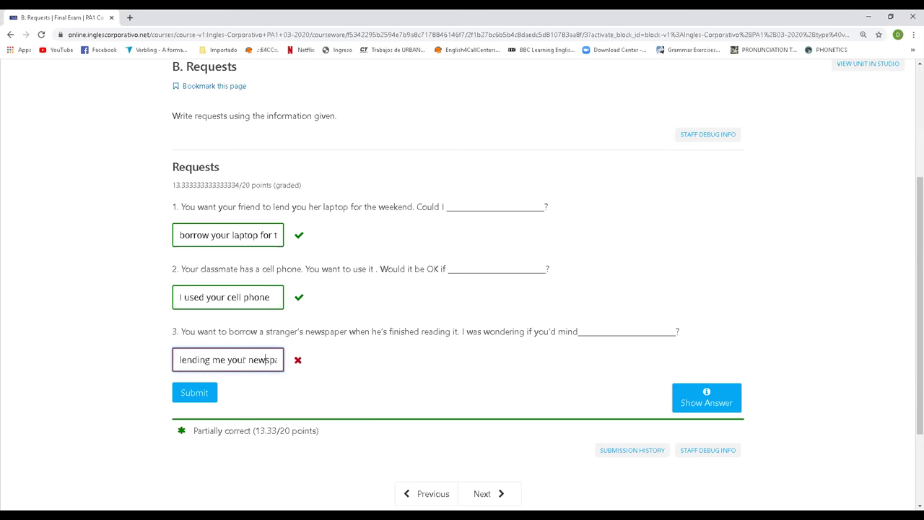
double_click(239, 359)
drag(173, 359, 405, 359)
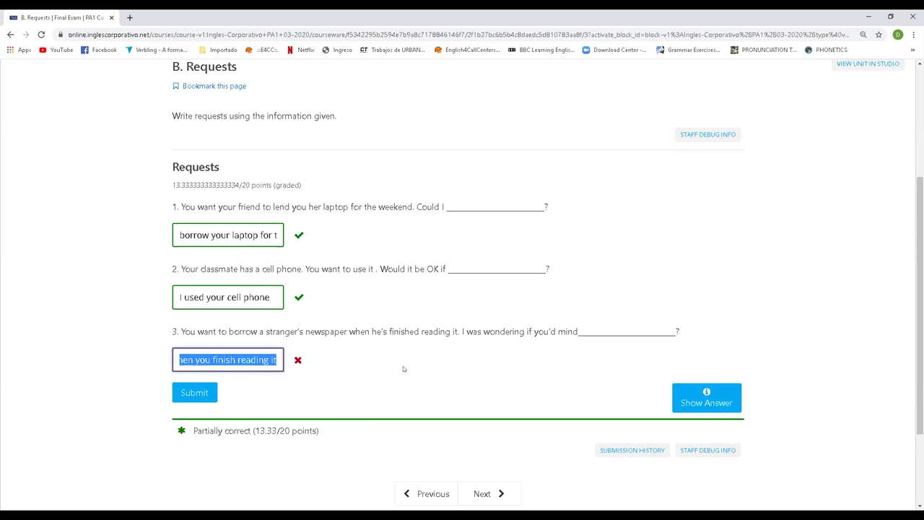
key(BackSpace)
text(lending me)
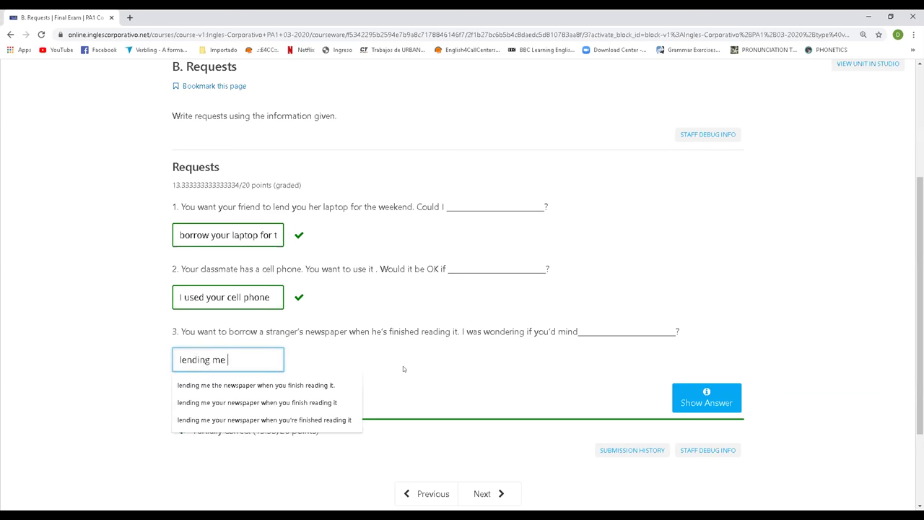
text( his newsppa)
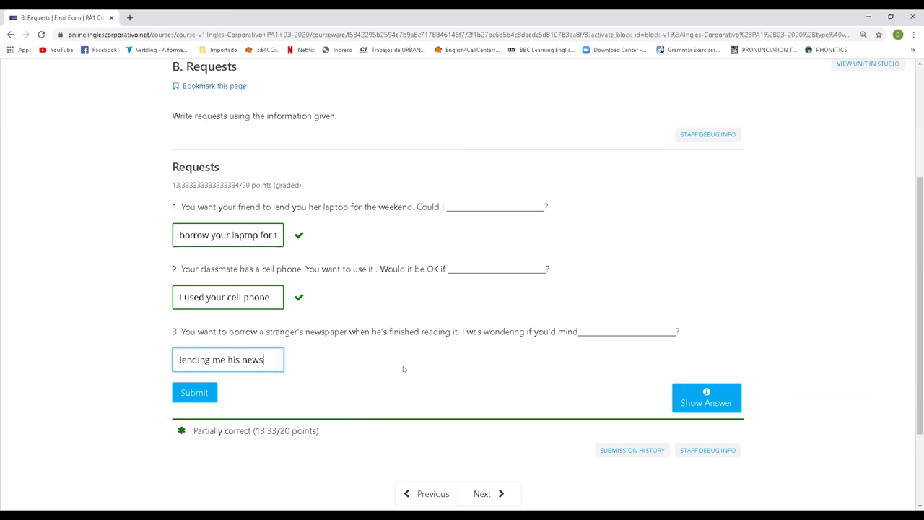
key(BackSpace)
key(BackSpace)
text(aper when he finished)
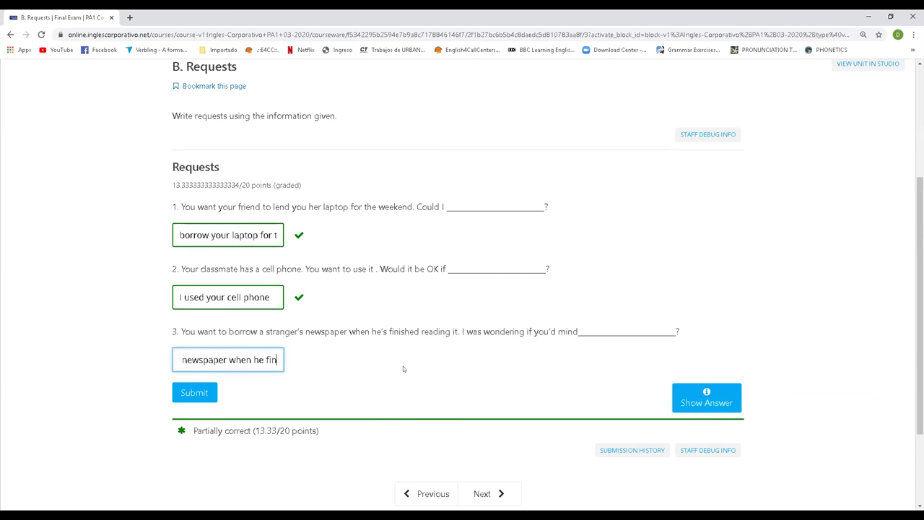
key(BackSpace)
text(s readingg)
key(BackSpace)
text(it)
click(208, 393)
Step: Replace the answer to question 3 with "leding me the newspaper when you finish it" and submit it
triple_click(258, 359)
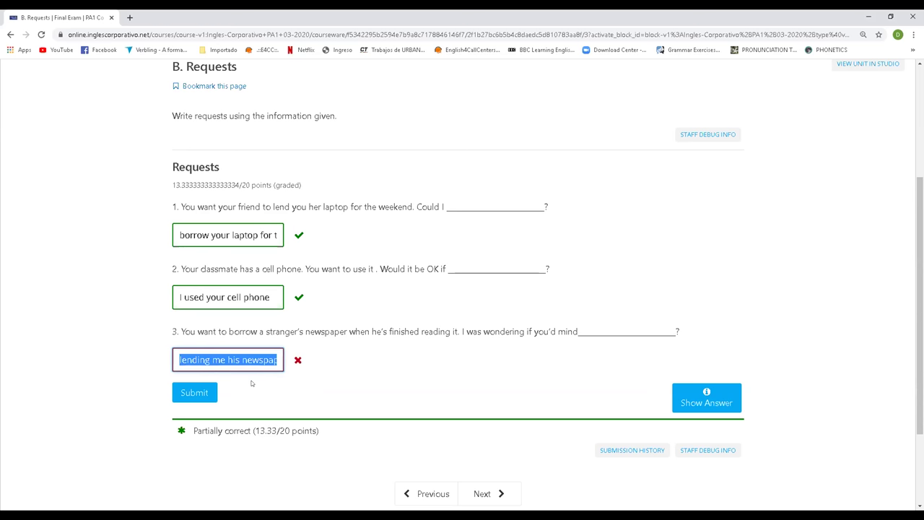
key(BackSpace)
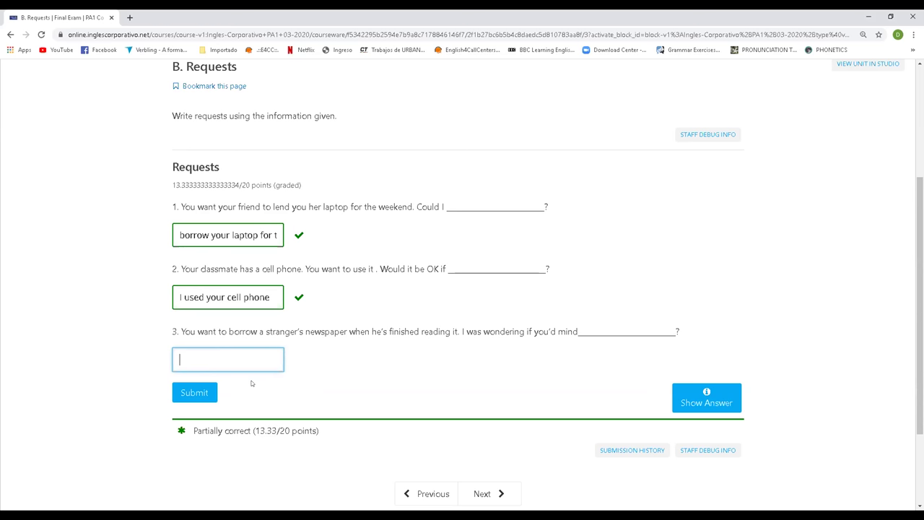
text(lein)
key(BackSpace)
key(BackSpace)
text(ding me the newspaper)
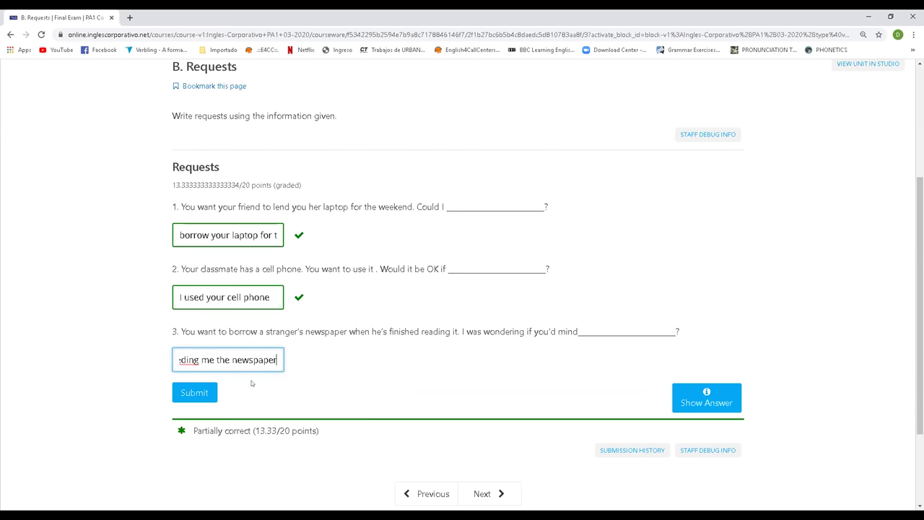
text( when you )
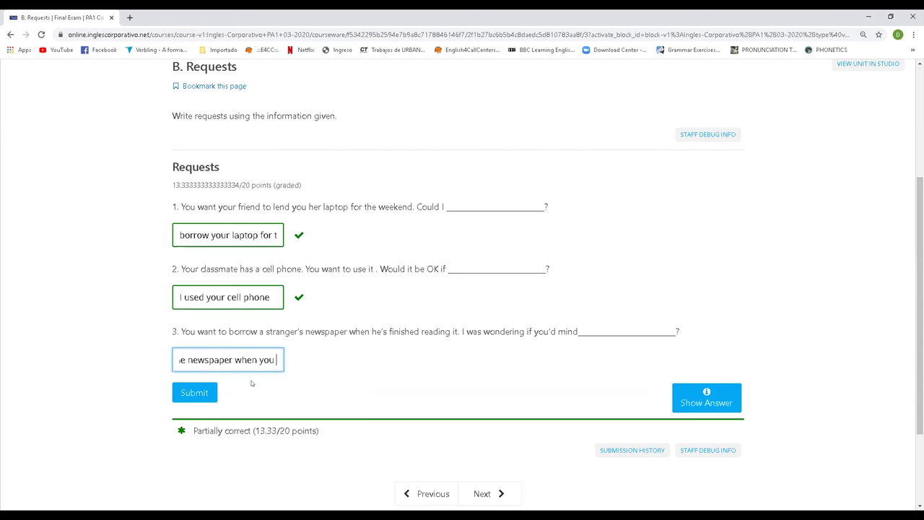
text(fnish)
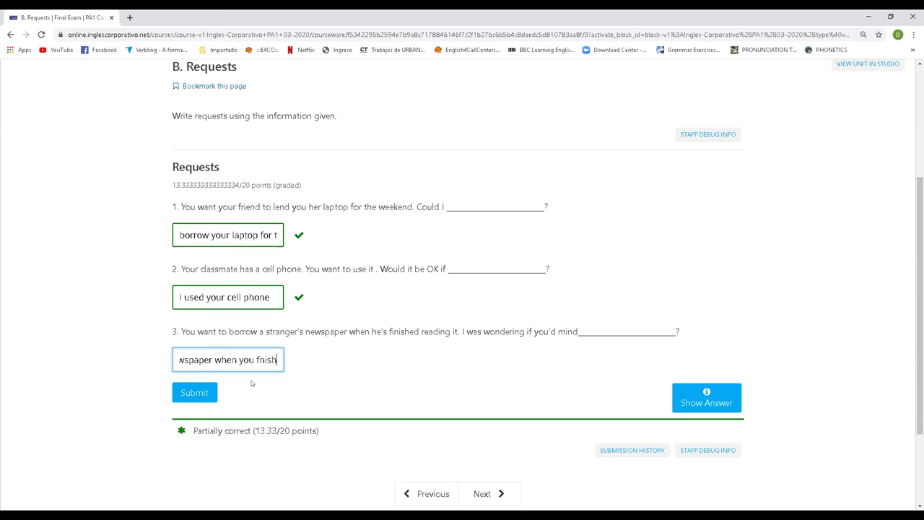
key(BackSpace)
key(BackSpace)
key(BackSpace)
key(BackSpace)
text(i)
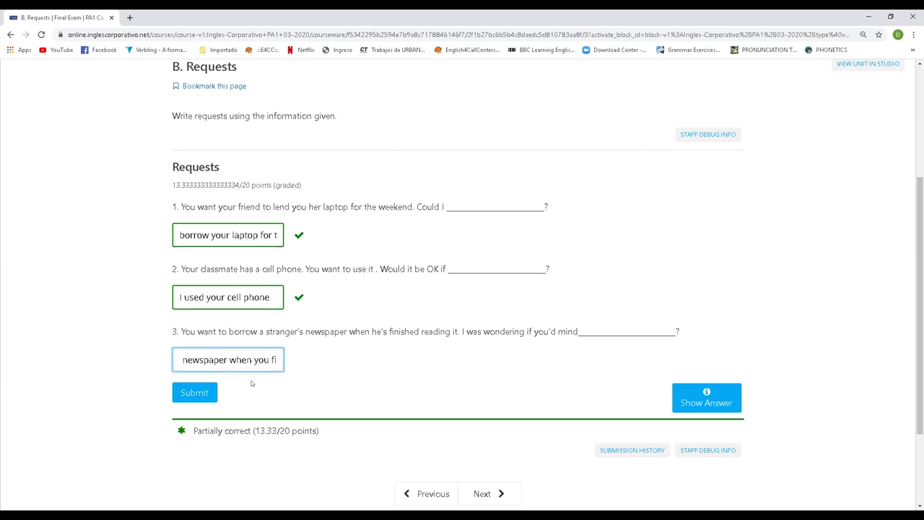
text(nishe)
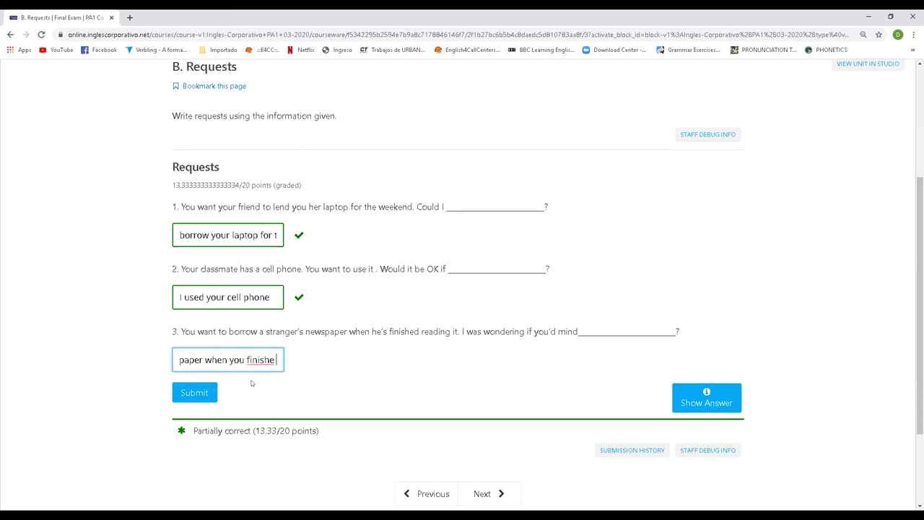
key(BackSpace)
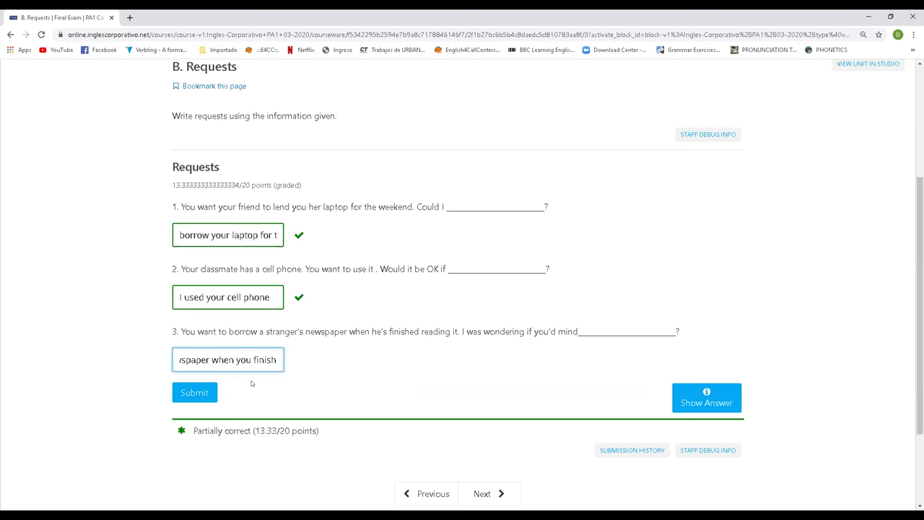
text(ed)
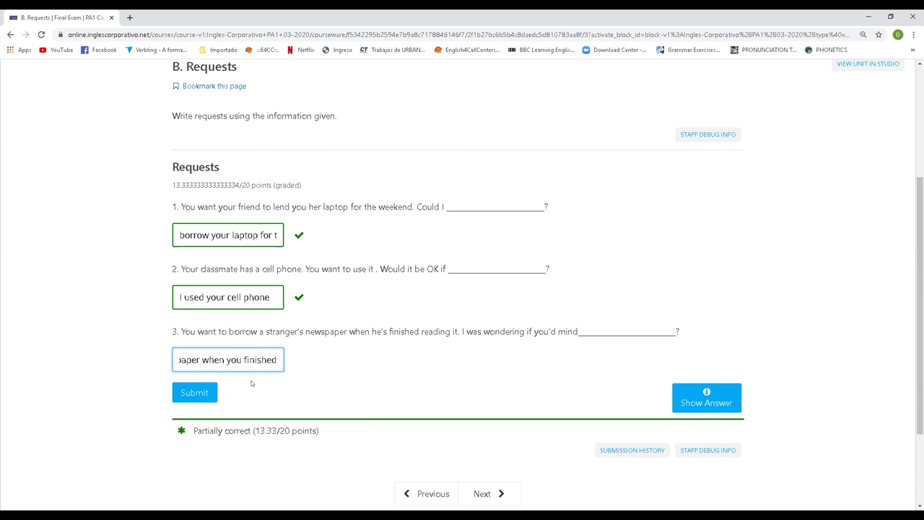
key(BackSpace)
key(BackSpace)
key(BackSpace)
text(h )
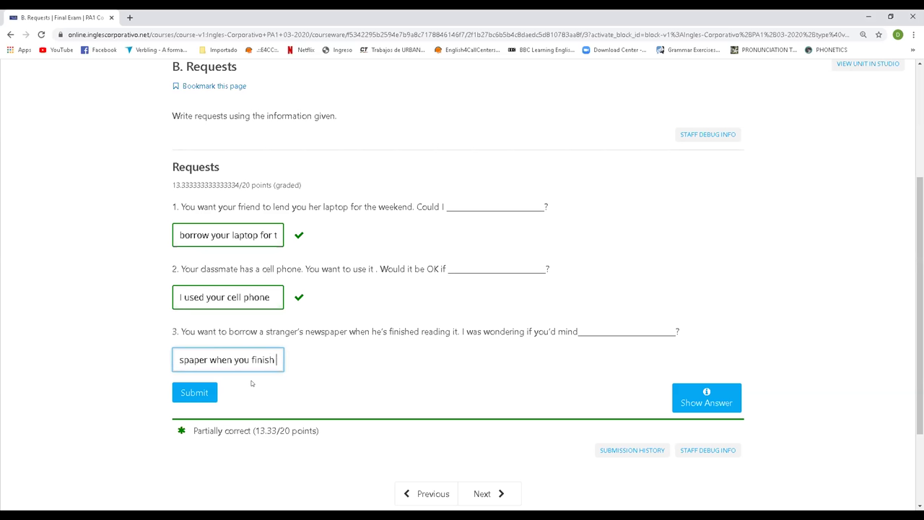
text(it)
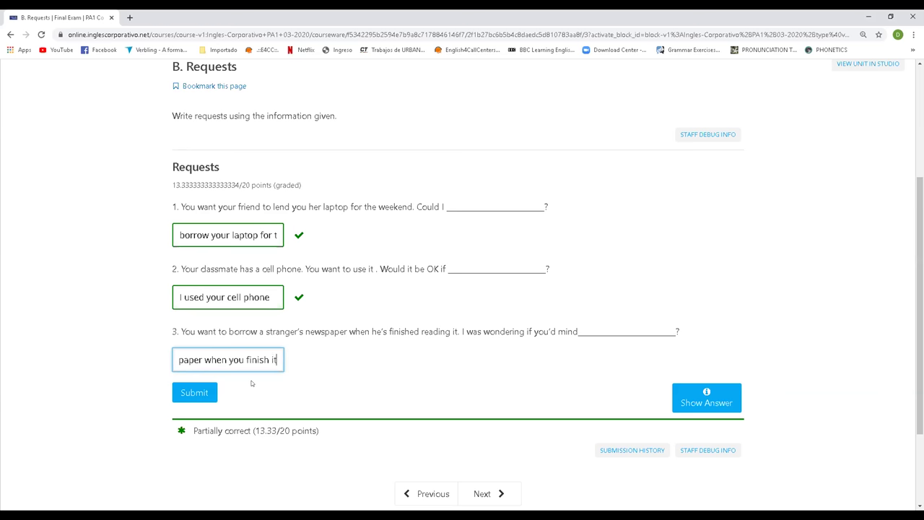
click(192, 392)
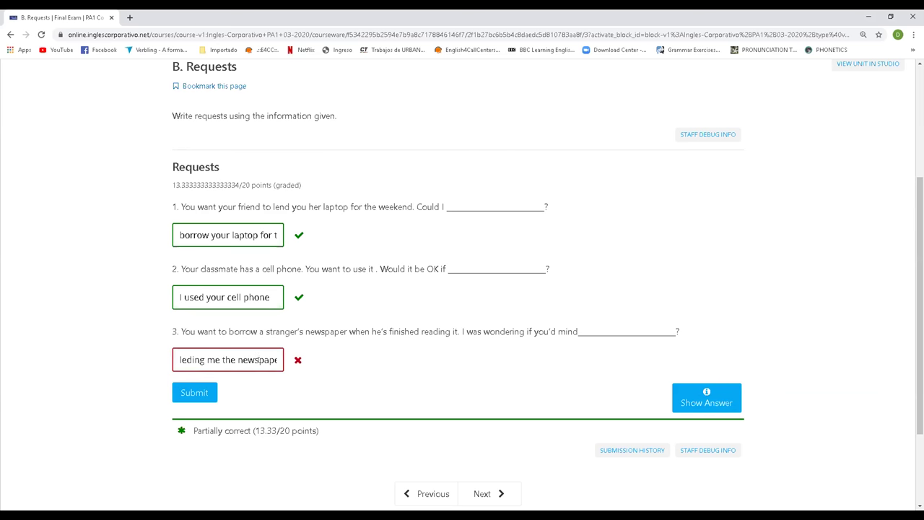
Step: Change the ending of the answer to question 3 to "when you finish reading it" and submit it
drag(190, 359, 349, 355)
double_click(274, 356)
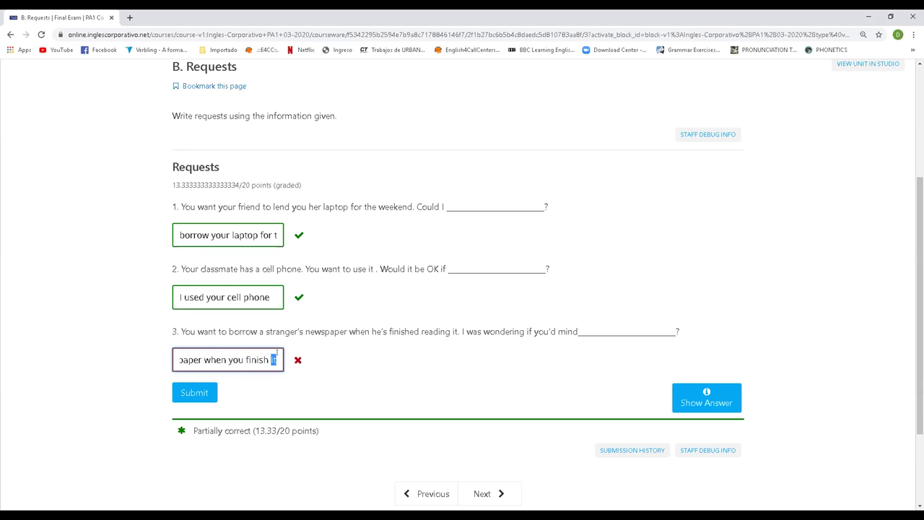
text(reading it)
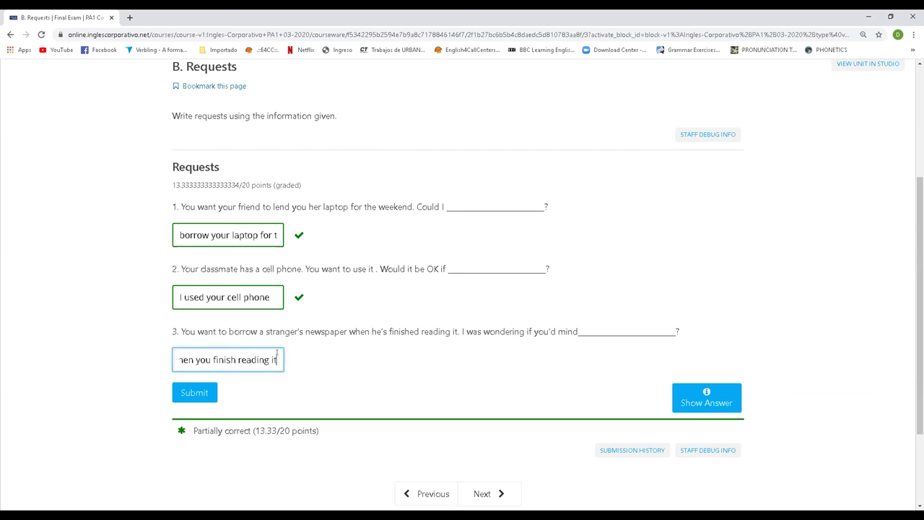
click(203, 394)
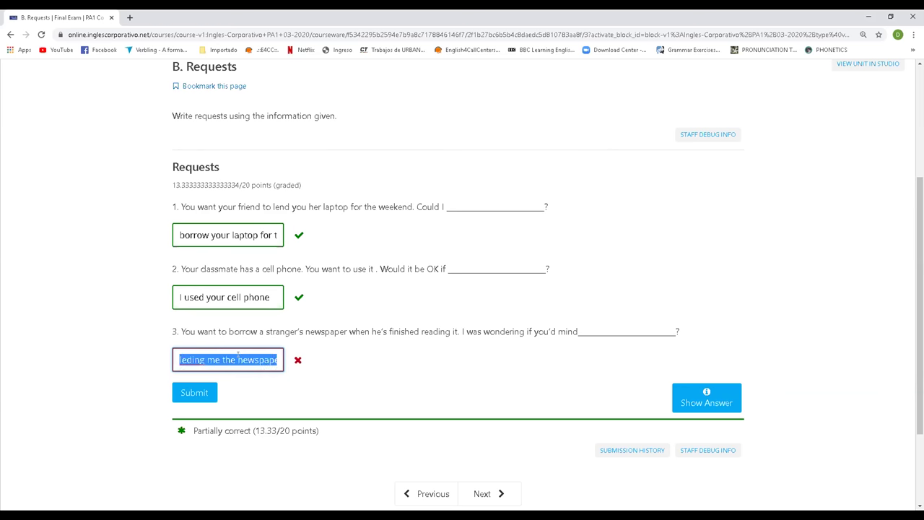
Step: Replace the answer to question 3 with "lending me your newspaper once you finish reading it", fixing any misspelling, and submit it
text(lending me your )
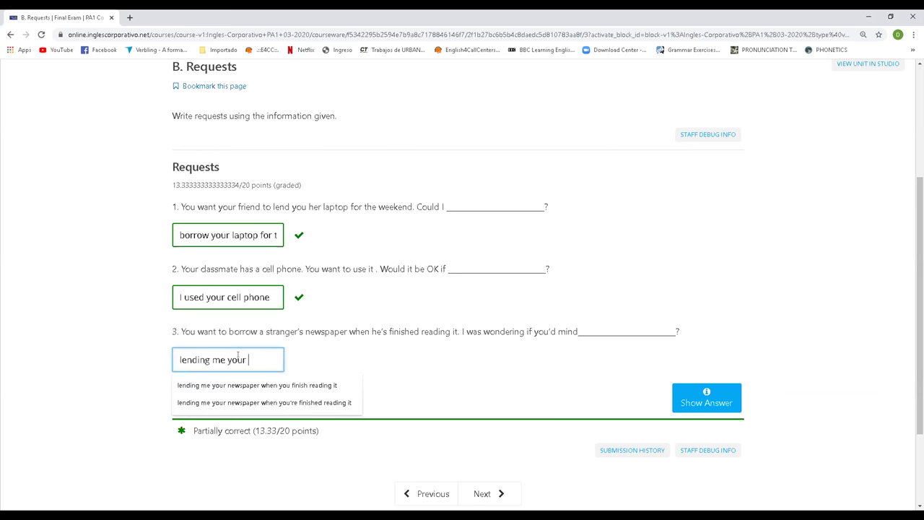
text(newspaper )
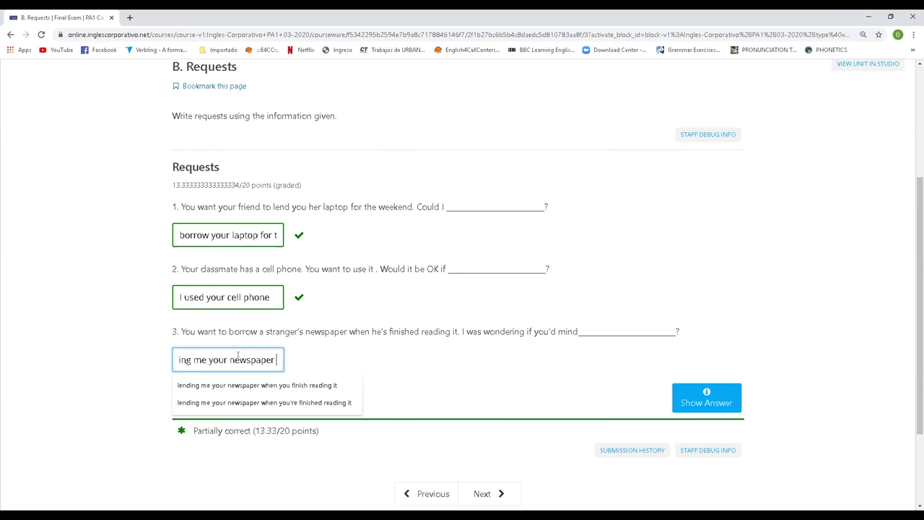
text(on)
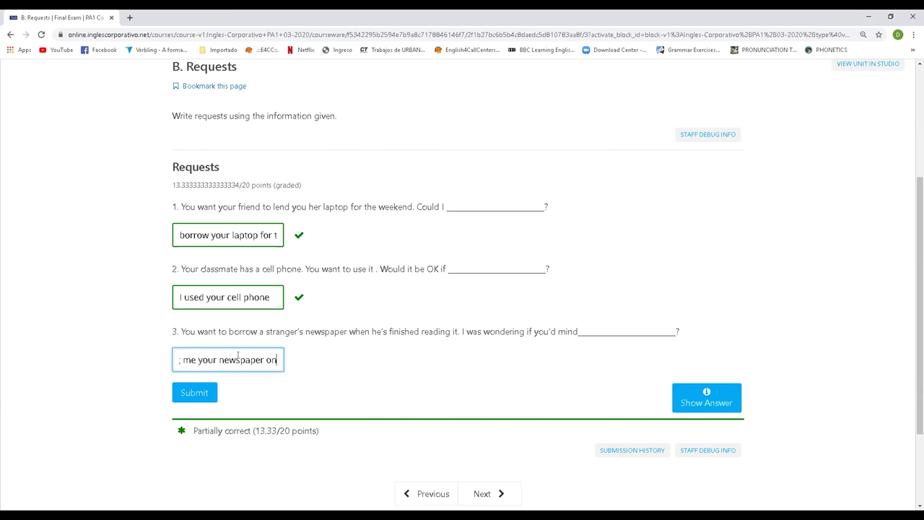
text(ce you finish reading it)
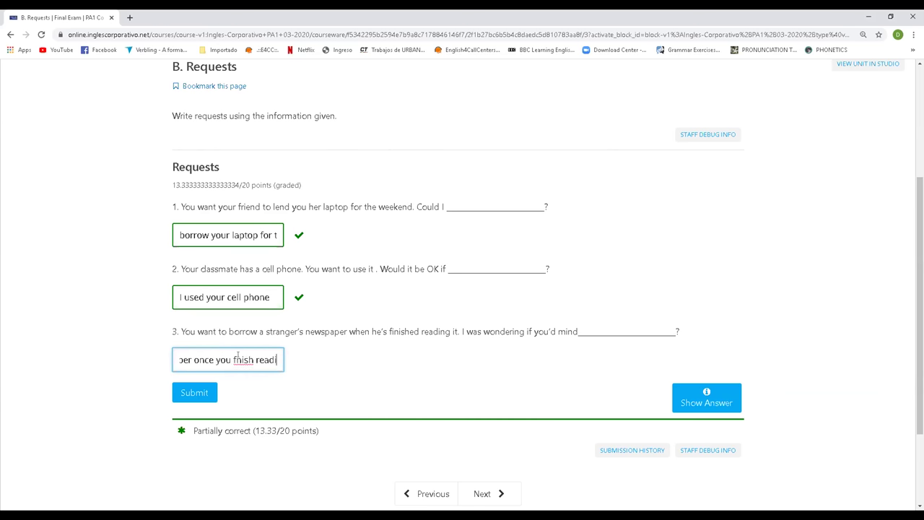
click(197, 392)
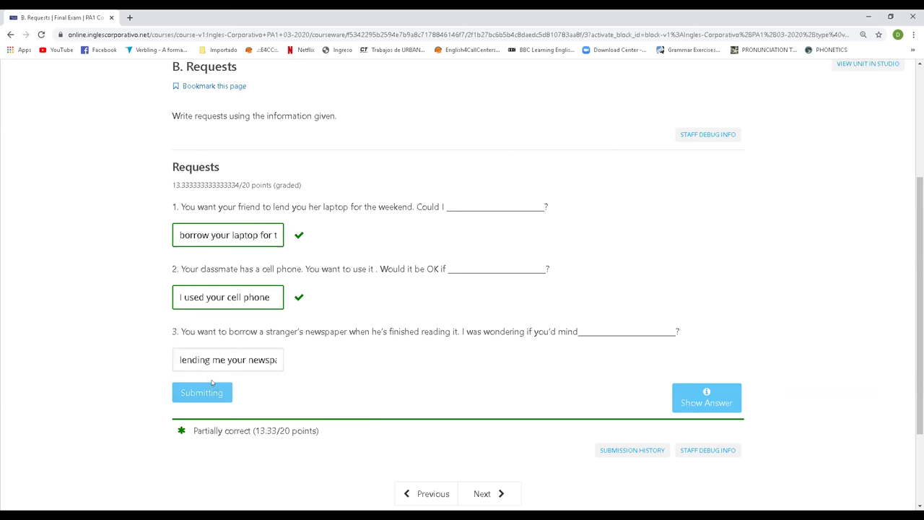
drag(217, 359, 361, 363)
click(216, 360)
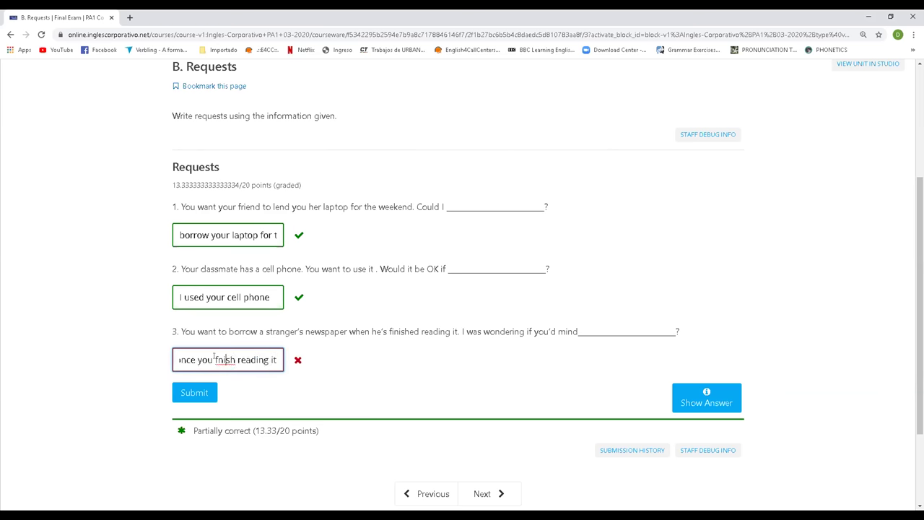
click(216, 386)
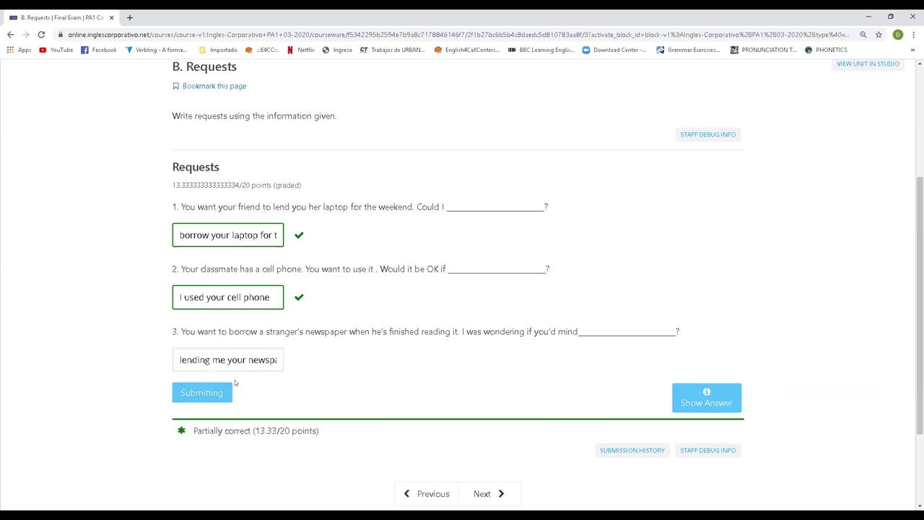
Step: Replace the answer to question 3 with "lending me your newspaper after you finish reading it" and submit it
triple_click(205, 359)
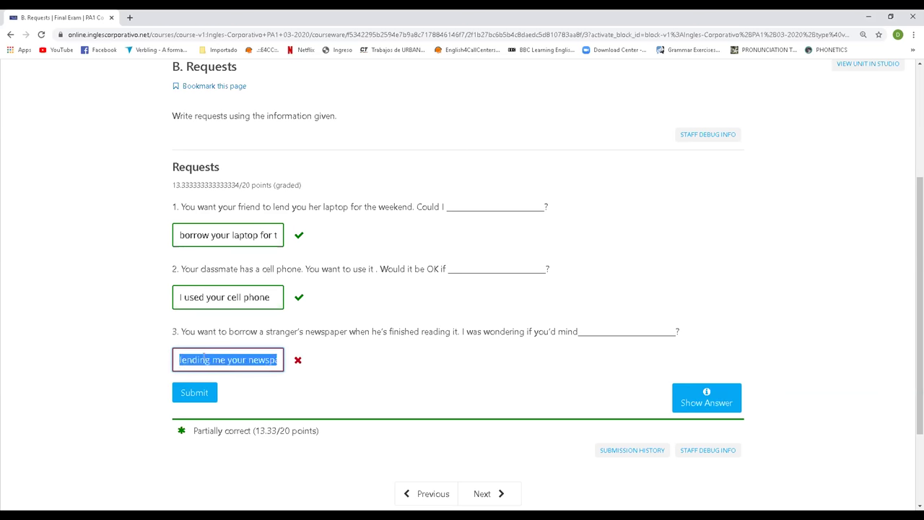
text(lending m)
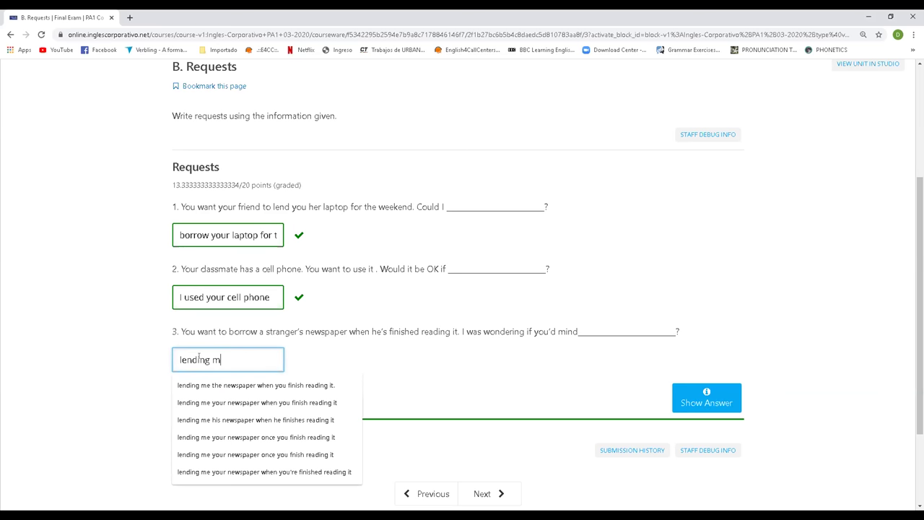
text(e your newspa)
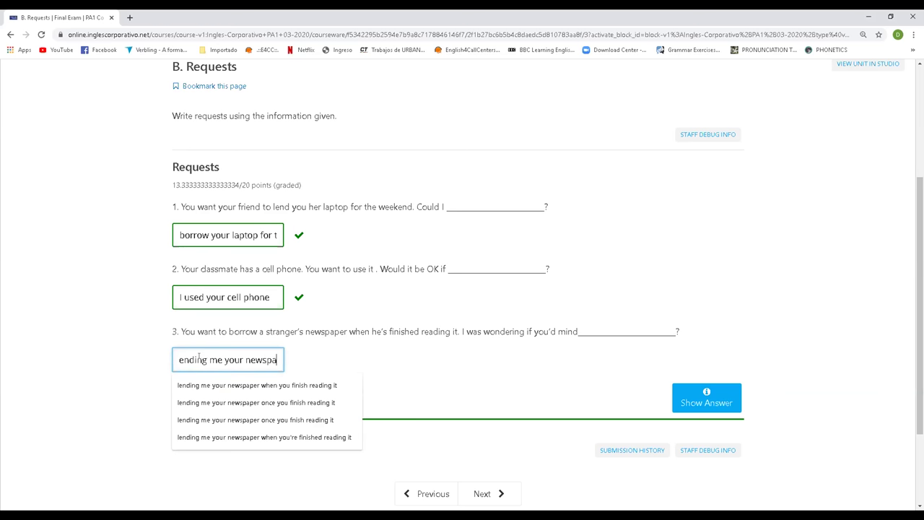
text(per after you fnish)
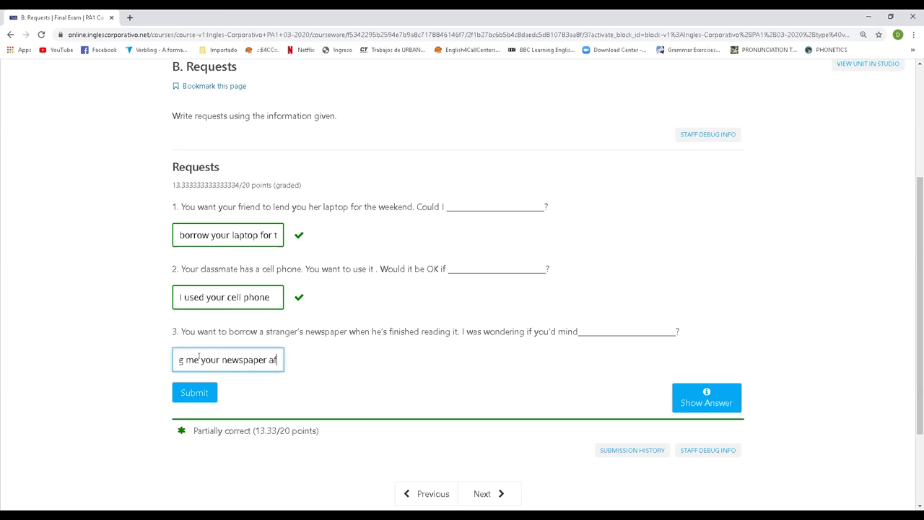
key(BackSpace)
key(BackSpace)
key(BackSpace)
key(BackSpace)
text(in)
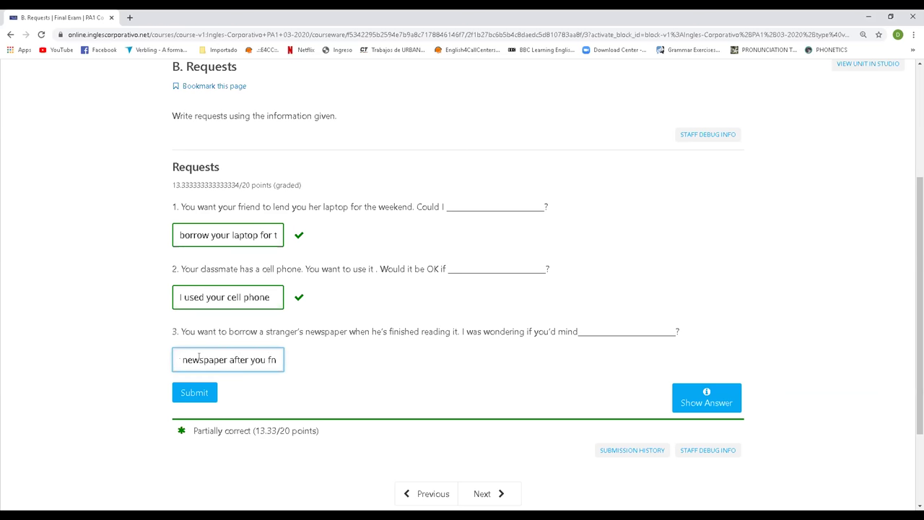
text(ish reading it)
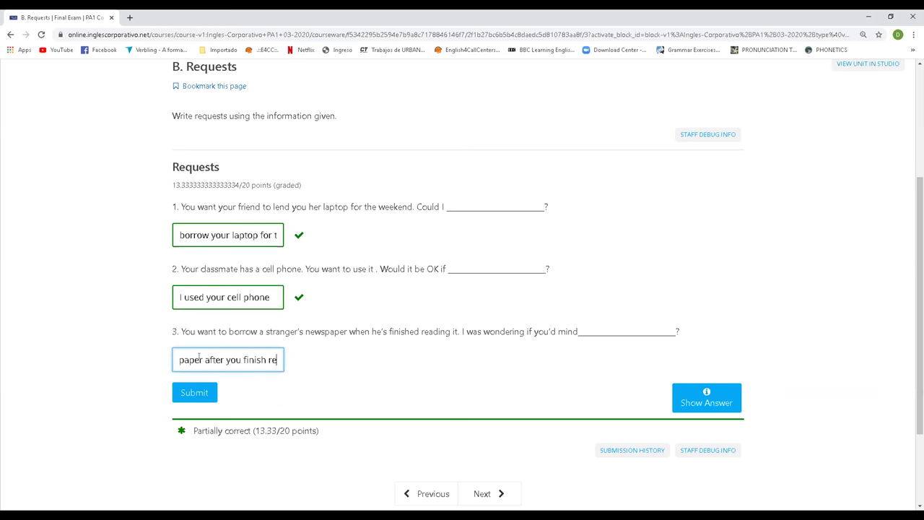
click(186, 394)
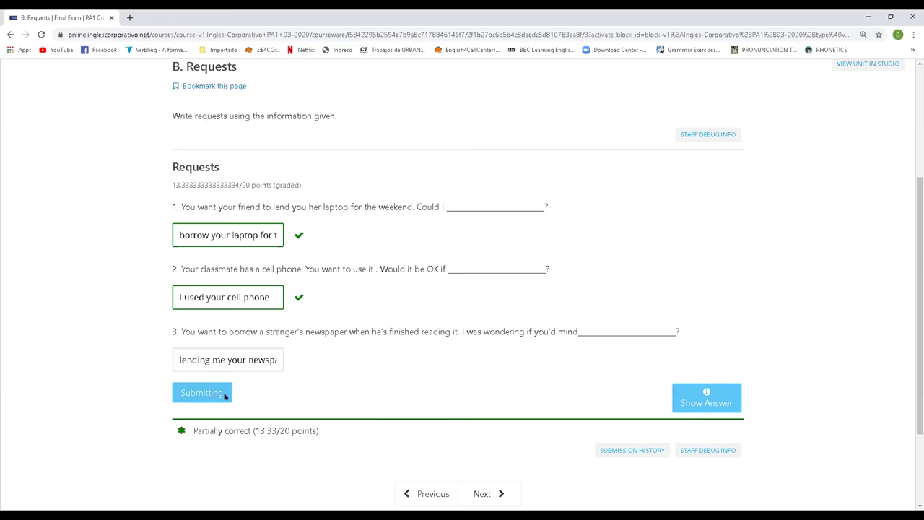
Step: Rewrite the answer to question 3 as "lending me your newspaper when you're done" and submit it
double_click(262, 359)
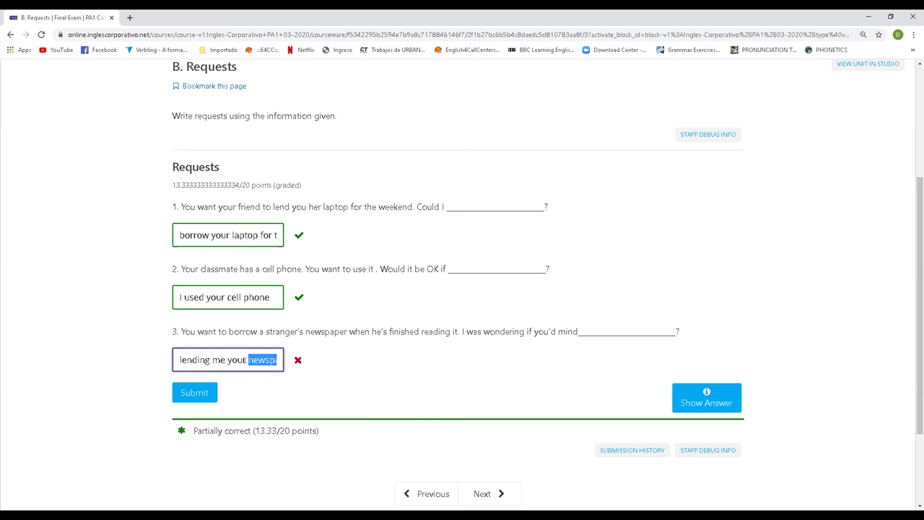
key(BackSpace)
key(BackSpace)
key(BackSpace)
key(BackSpace)
key(BackSpace)
key(BackSpace)
key(BackSpace)
key(BackSpace)
key(BackSpace)
key(BackSpace)
text(me y)
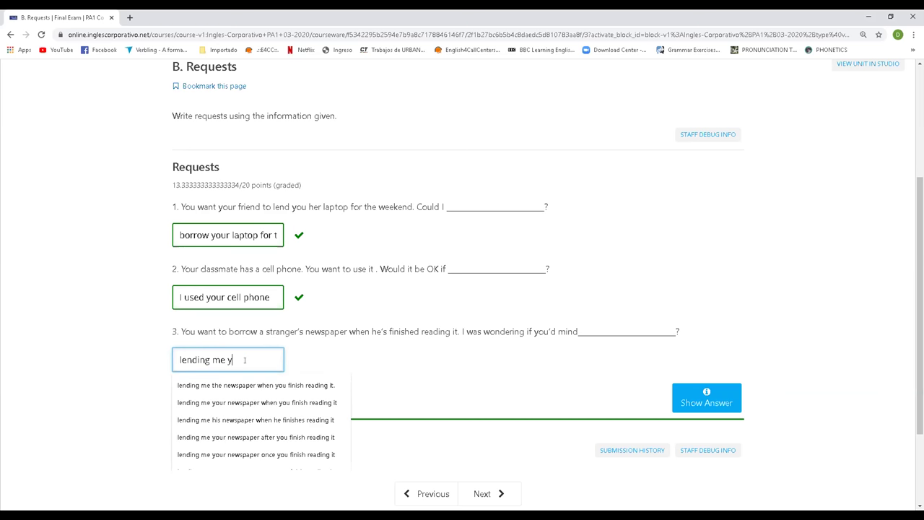
text(our newspaper )
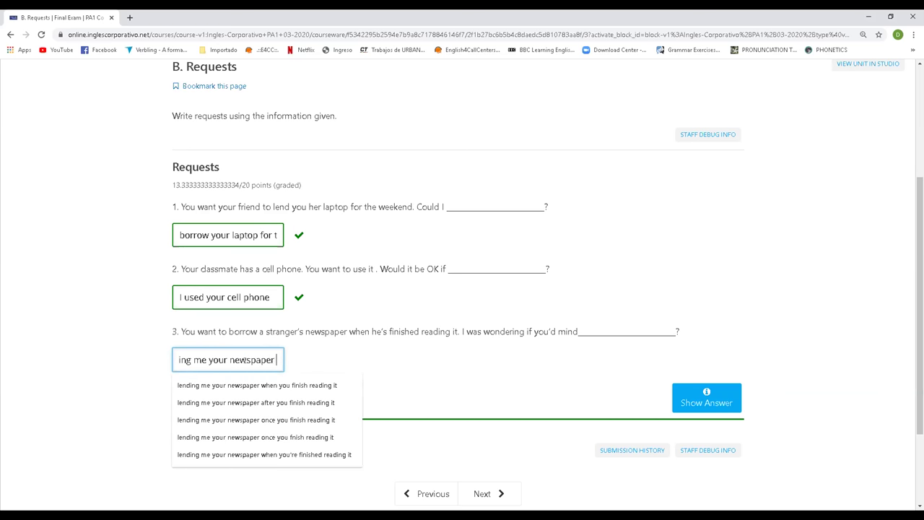
text(when y)
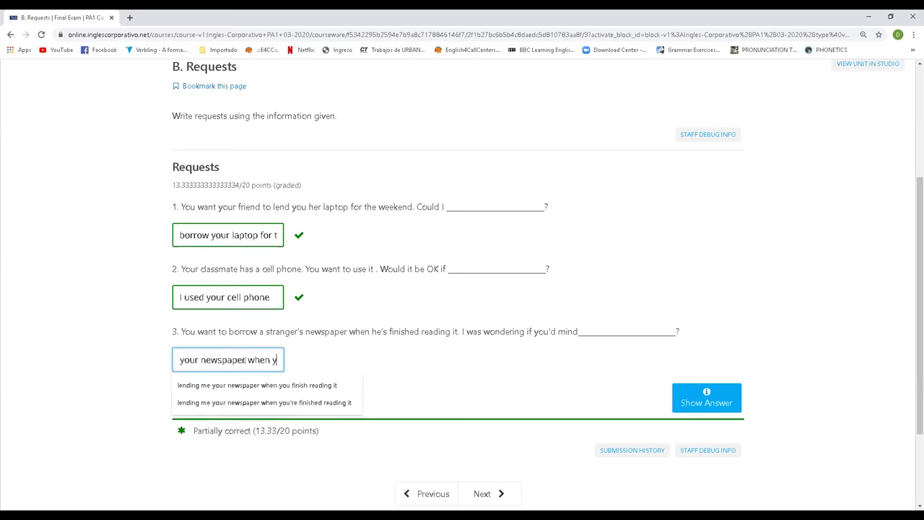
text(ou're done)
key(Return)
Step: Reveal the accepted answers for the three Requests questions
triple_click(246, 360)
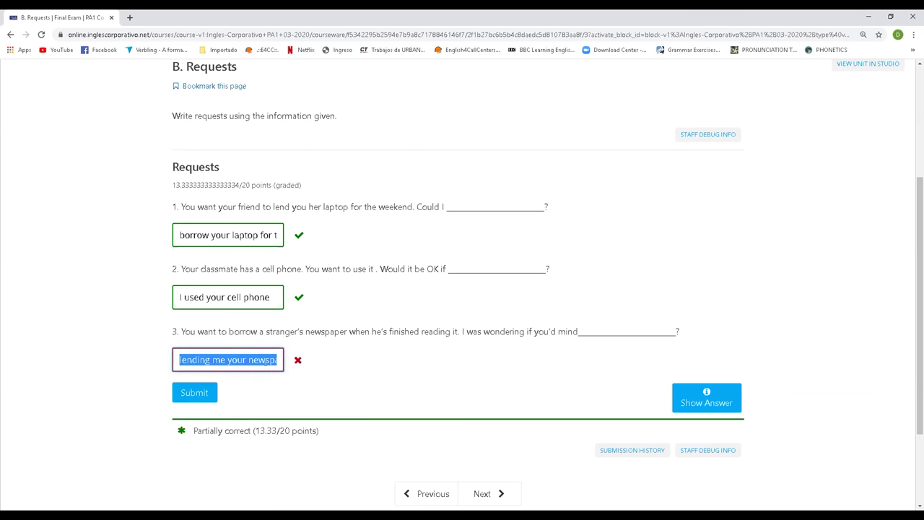
click(704, 403)
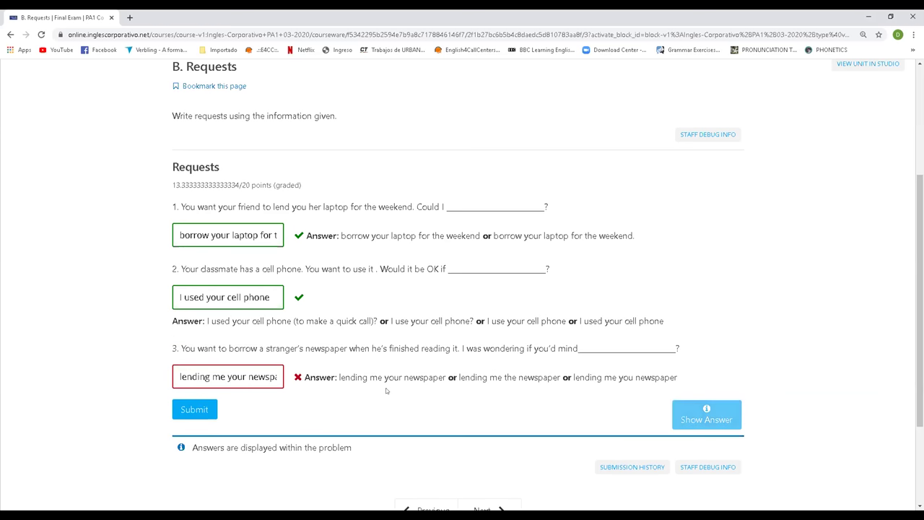
Step: Copy the accepted answer "lending me your newspaper" over the response to question 3 and submit the exercise
drag(338, 377, 371, 377)
click(441, 377)
click(423, 376)
drag(445, 377, 336, 381)
key(ctrl+c)
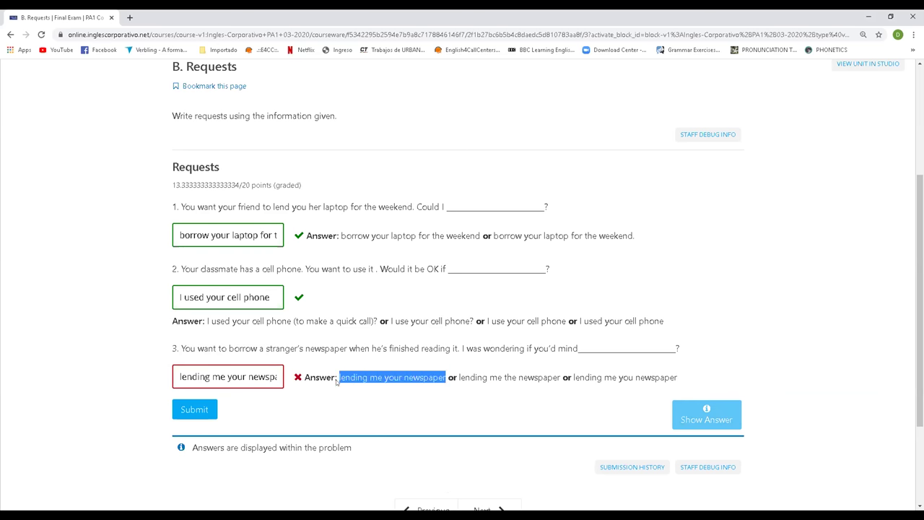
click(258, 377)
key(ctrl+a)
key(ctrl+v)
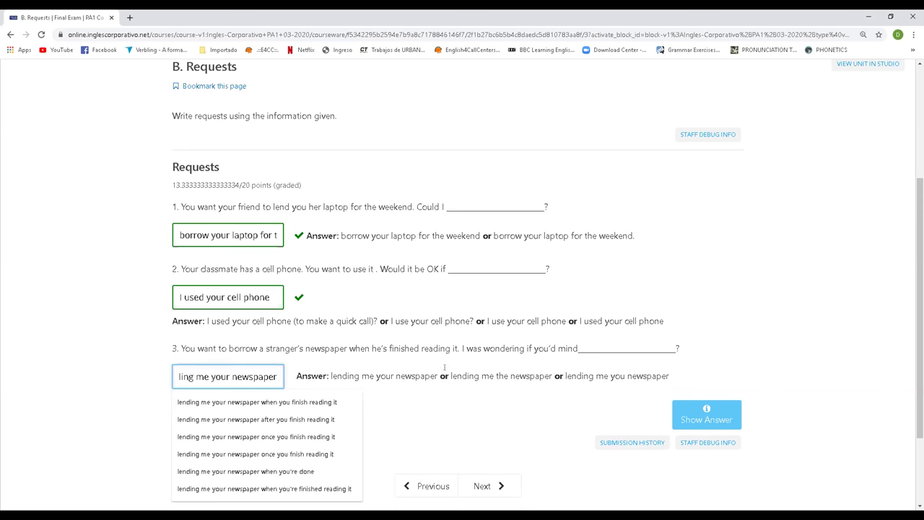
click(388, 396)
click(211, 408)
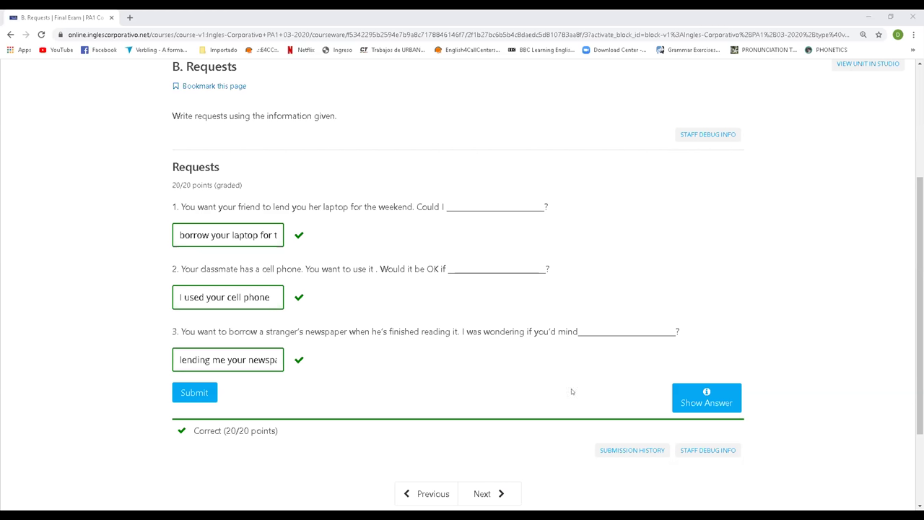
Step: Go to exercise C, Check the correct phrase, and mark the "can't come to class tomorrow?" phrase for question 1
click(466, 486)
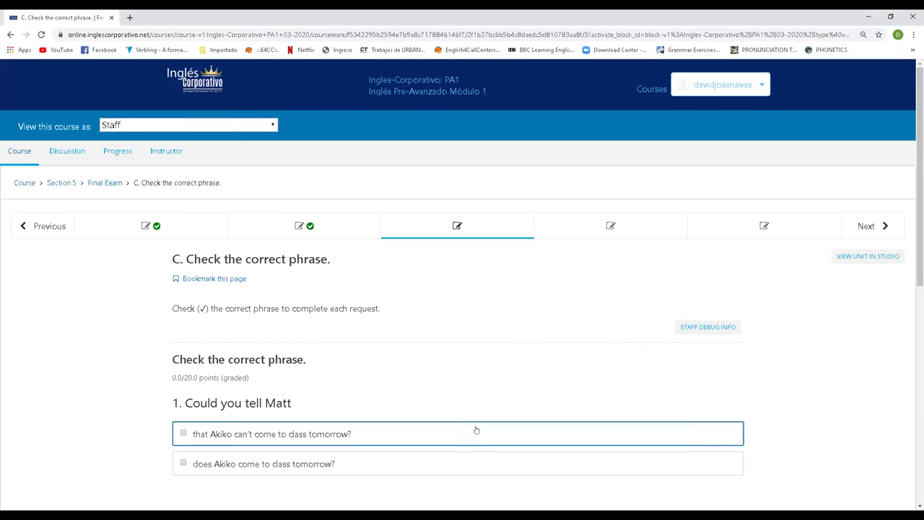
scroll(493, 319, down, 2)
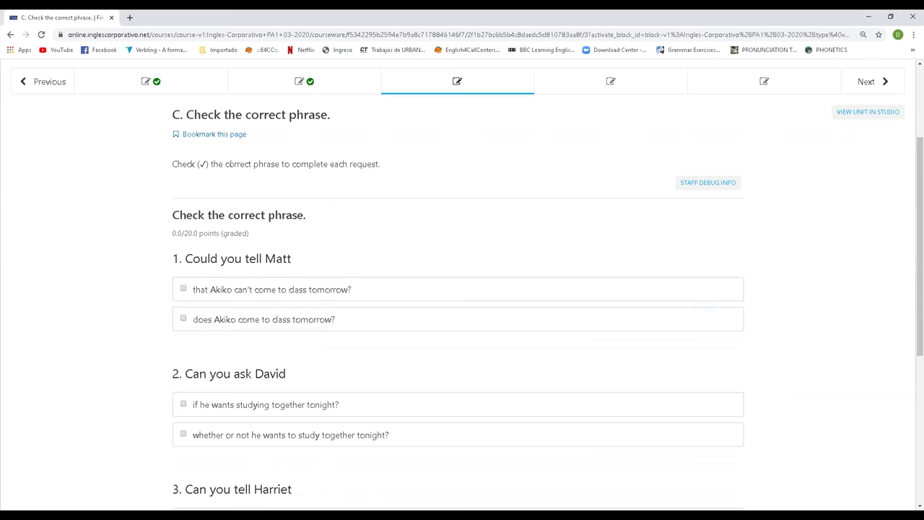
click(182, 316)
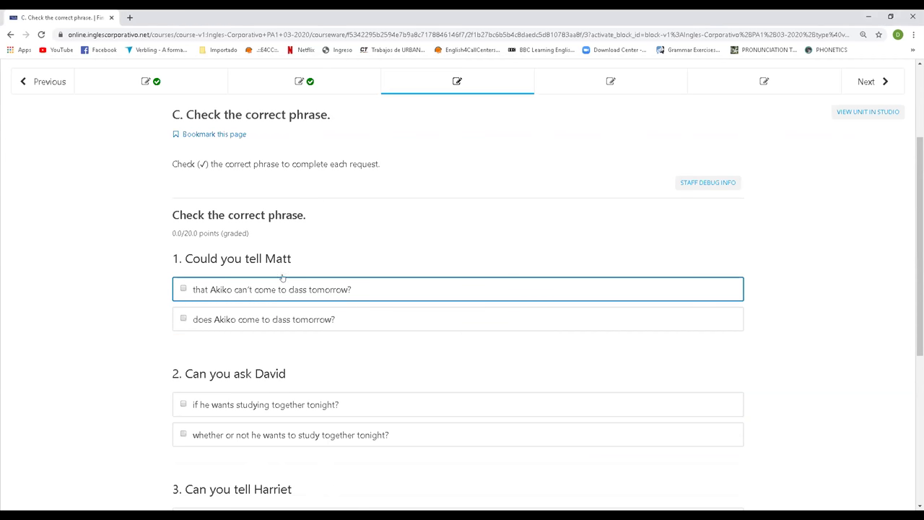
scroll(778, 278, up, 2)
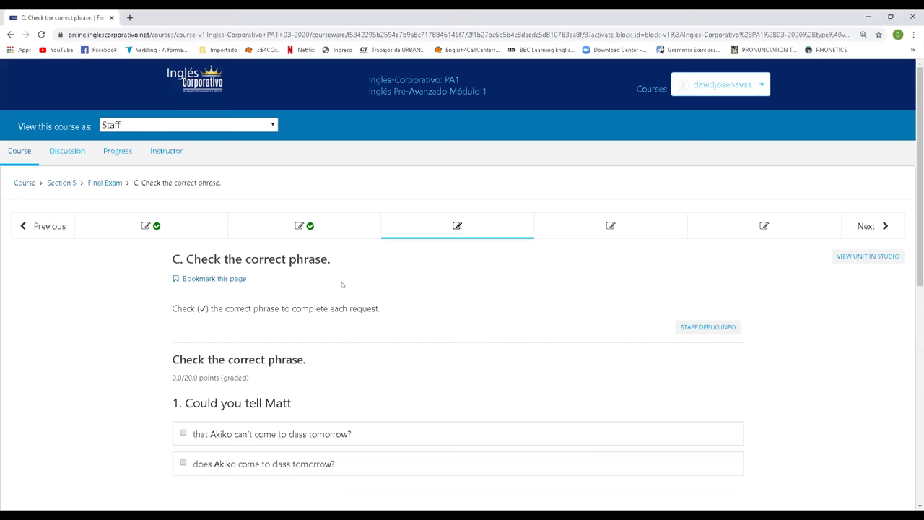
scroll(319, 287, down, 1)
drag(297, 303, 154, 312)
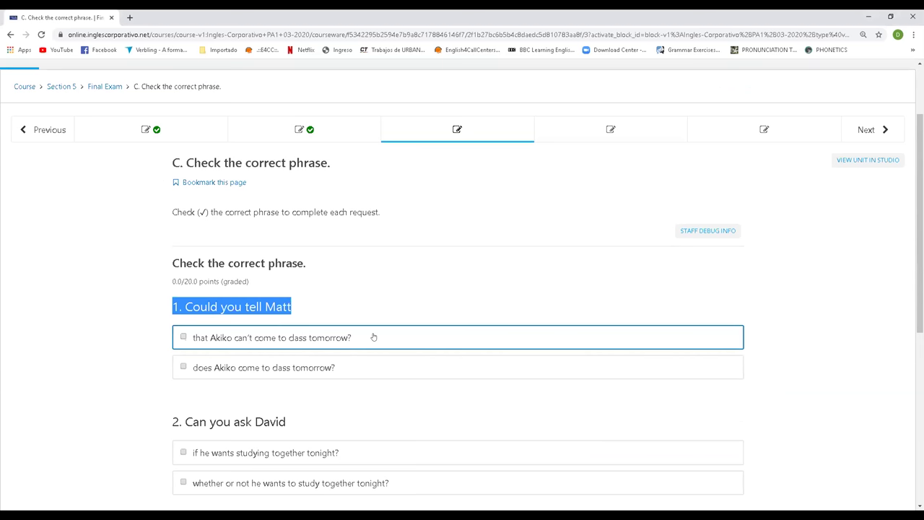
drag(293, 306, 169, 307)
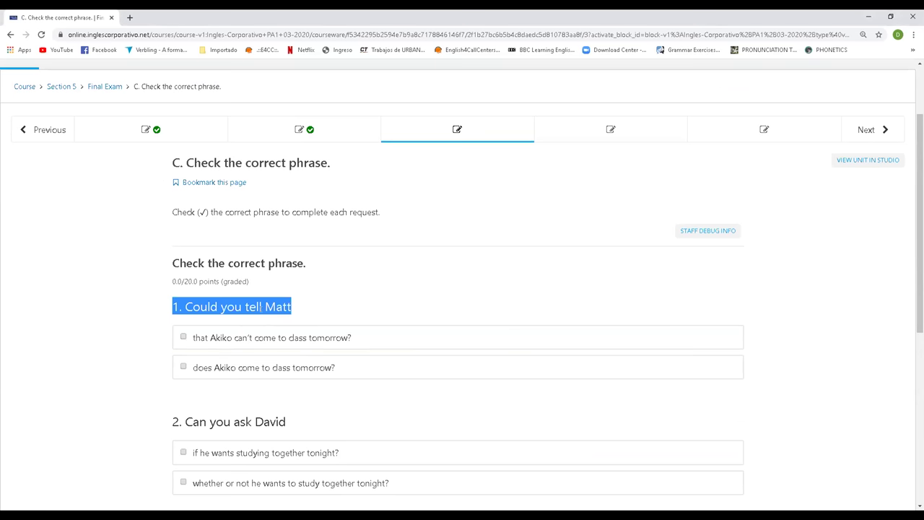
scroll(324, 261, down, 1)
drag(325, 258, 184, 261)
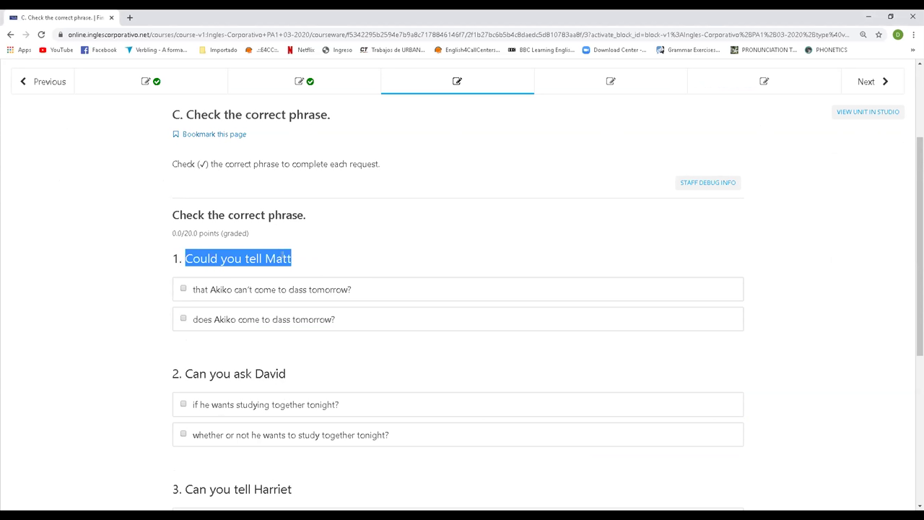
click(304, 249)
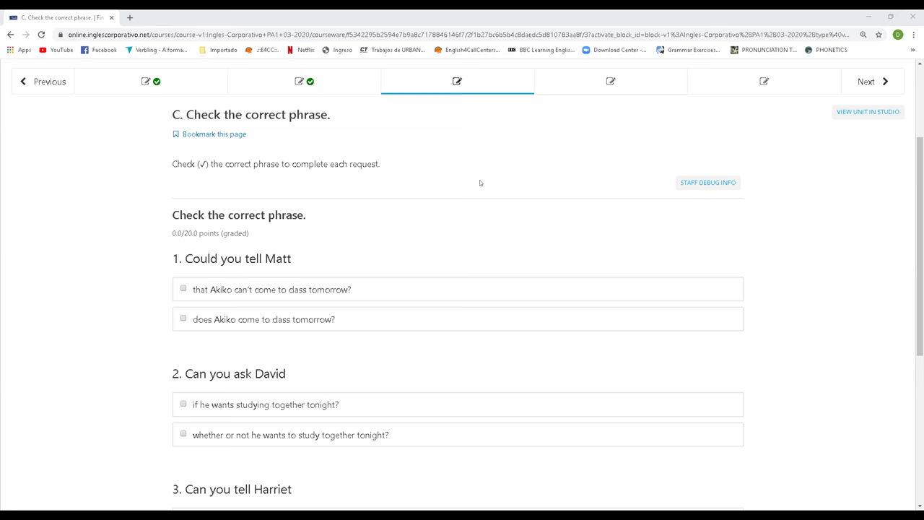
click(228, 287)
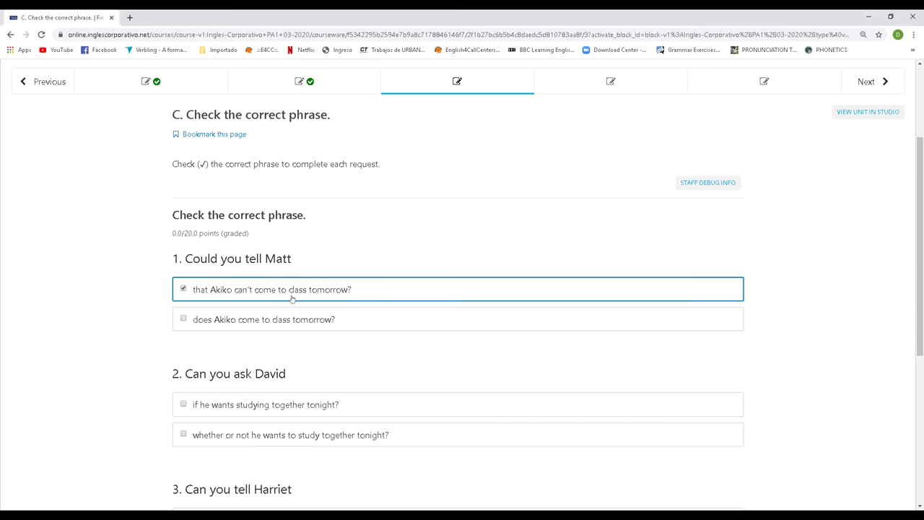
Step: Mark "whether or not he wants to study together tonight?" as the phrase that completes question 2
scroll(381, 290, down, 2)
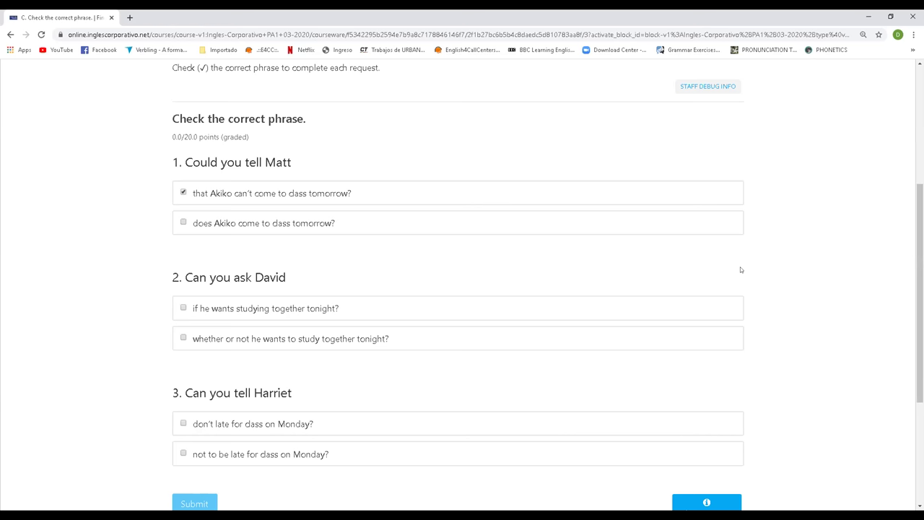
drag(288, 277, 178, 278)
click(312, 277)
scroll(312, 277, down, 1)
scroll(312, 274, down, 1)
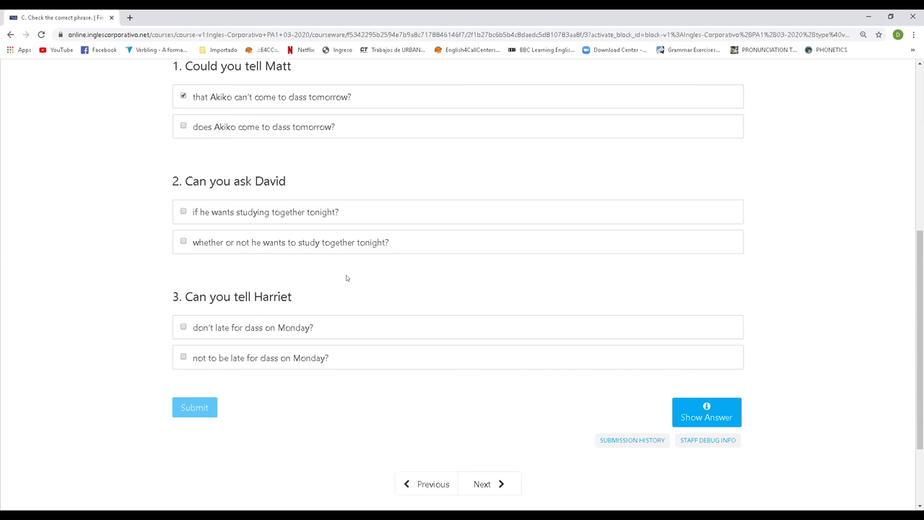
scroll(354, 273, up, 1)
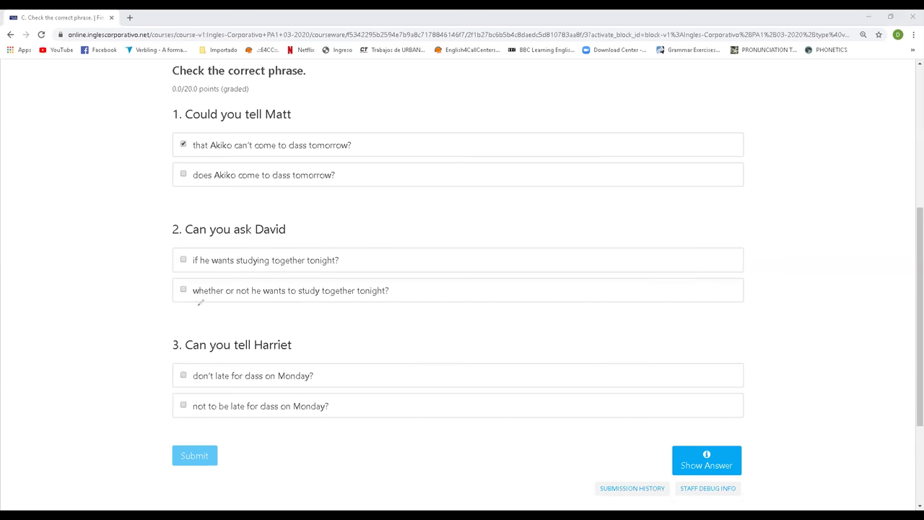
mouse_move(191, 277)
mouse_down()
mouse_move(182, 302)
mouse_move(237, 314)
mouse_move(259, 299)
mouse_up()
mouse_move(189, 277)
mouse_down()
mouse_move(209, 306)
mouse_move(252, 292)
mouse_move(245, 276)
mouse_move(170, 280)
mouse_up()
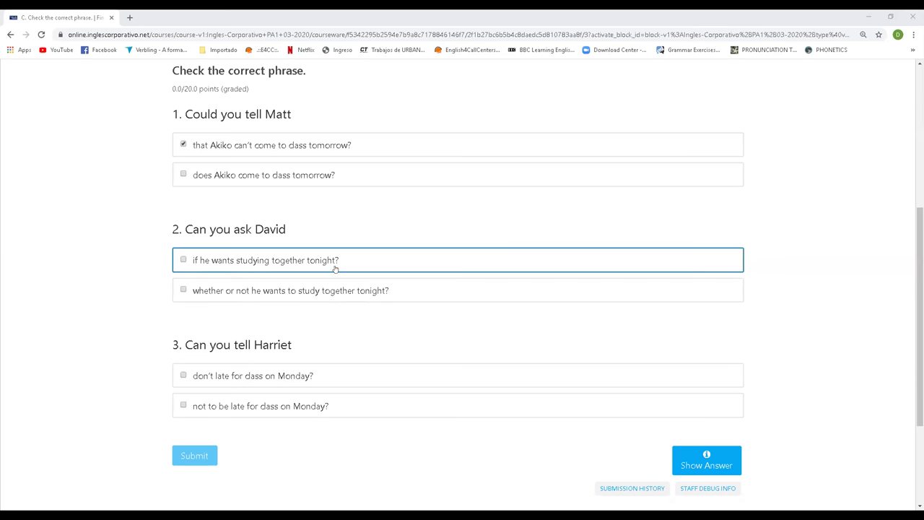
scroll(203, 290, down, 1)
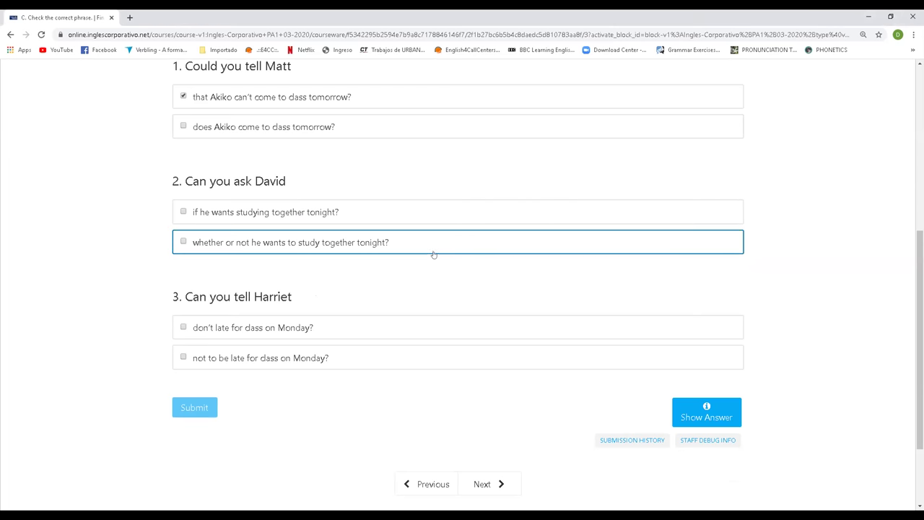
click(351, 252)
Step: Mark "not to be late for class on Monday?" for question 3 and submit exercise C
scroll(485, 275, down, 1)
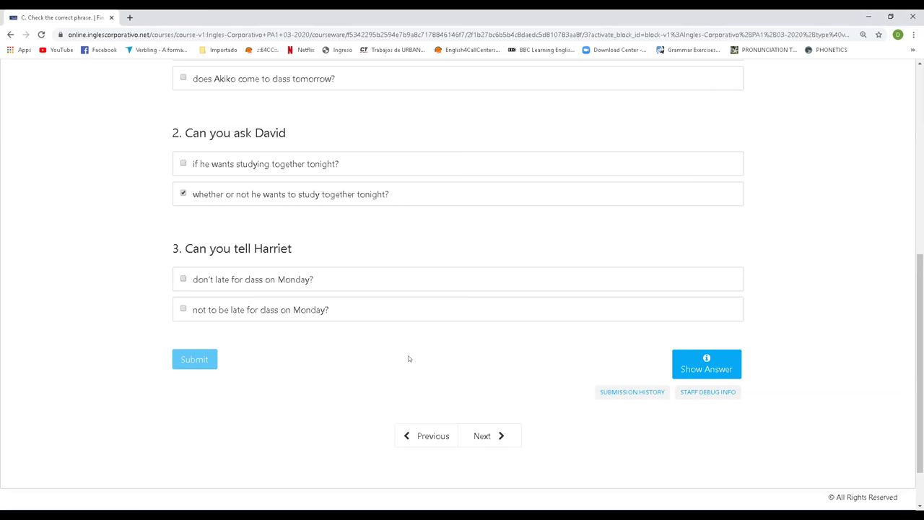
click(397, 312)
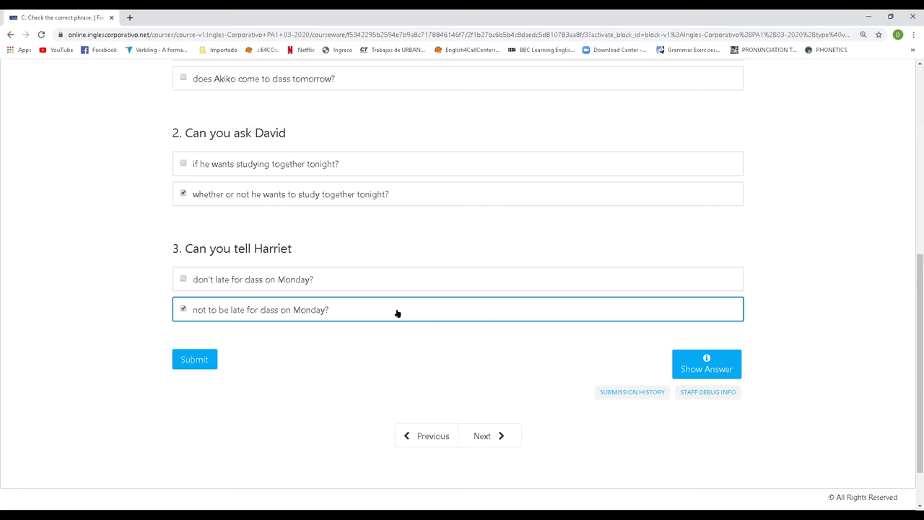
click(209, 357)
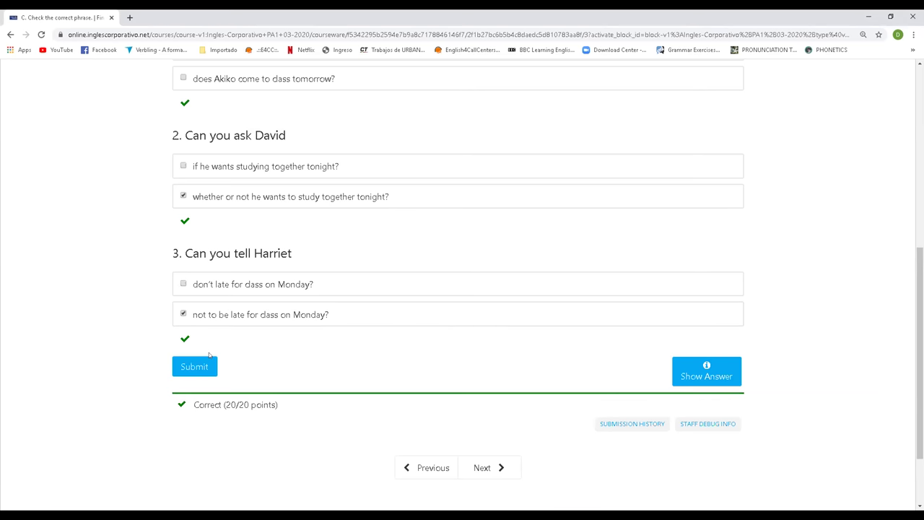
Step: Review the graded phrases of exercise C and refresh its completion status by leaving and reopening the exercise
scroll(476, 246, up, 5)
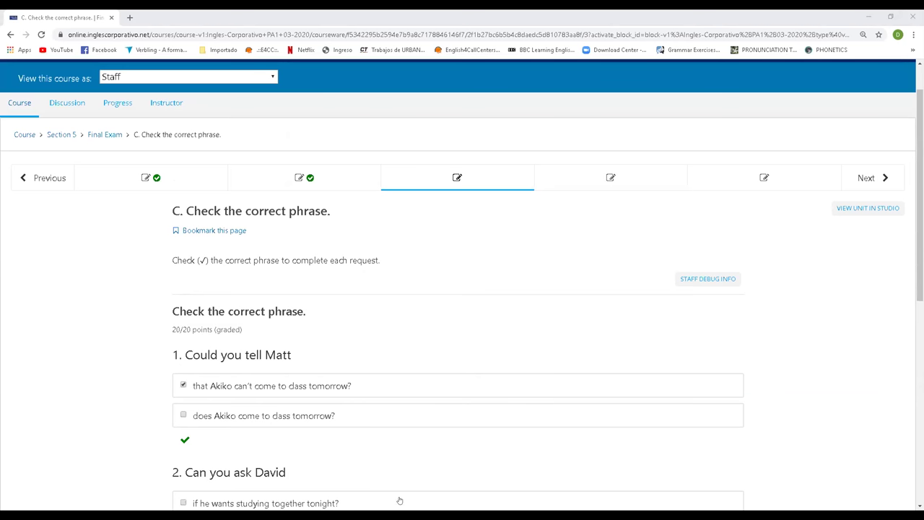
scroll(702, 452, down, 4)
scroll(501, 453, up, 5)
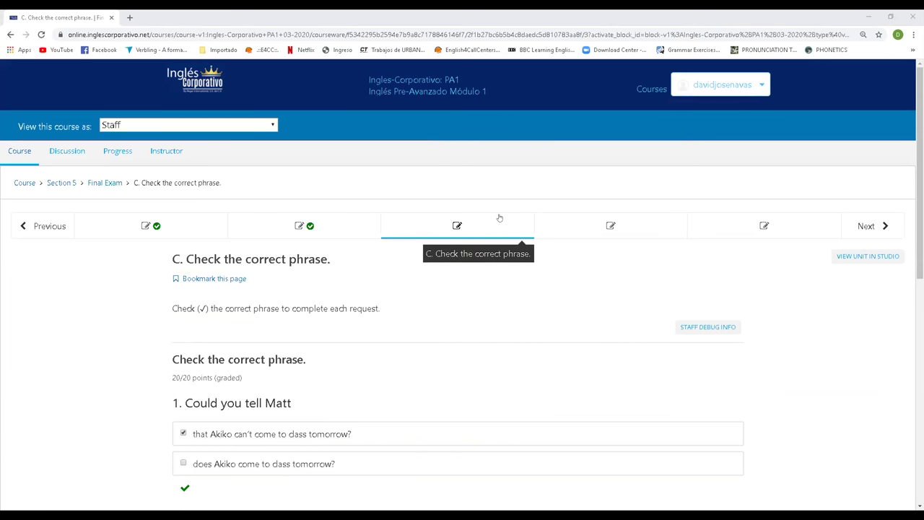
scroll(495, 220, down, 2)
scroll(484, 231, up, 1)
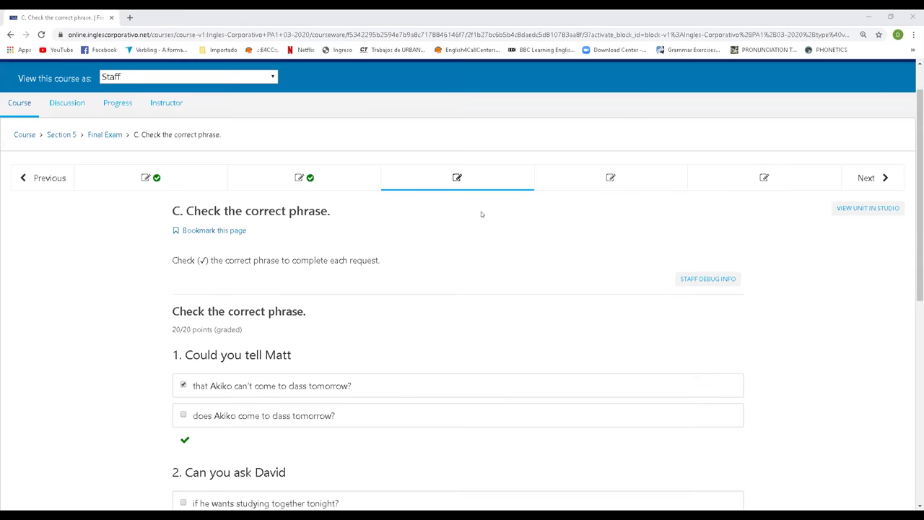
click(557, 181)
click(465, 180)
scroll(467, 282, down, 1)
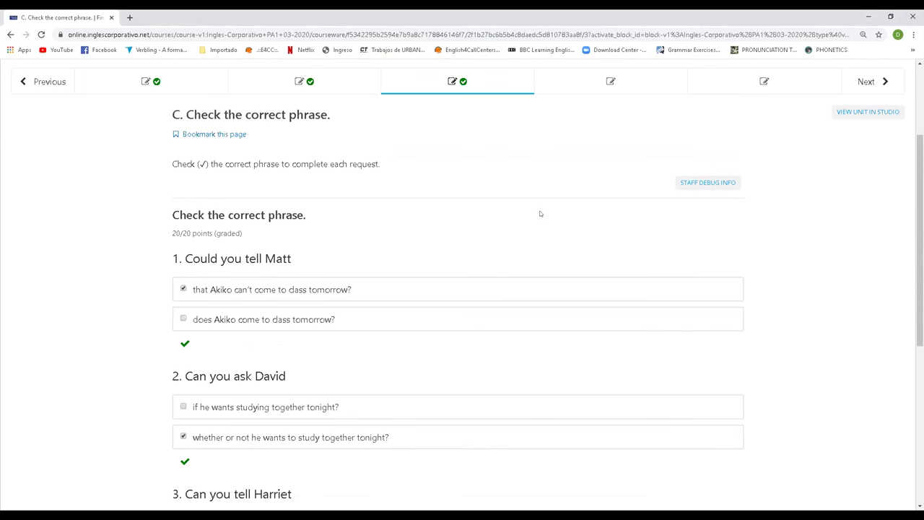
Step: Open exercise D, Complete the story, and read its instructions and the gapped sentences
click(611, 81)
scroll(457, 314, down, 3)
scroll(457, 312, up, 5)
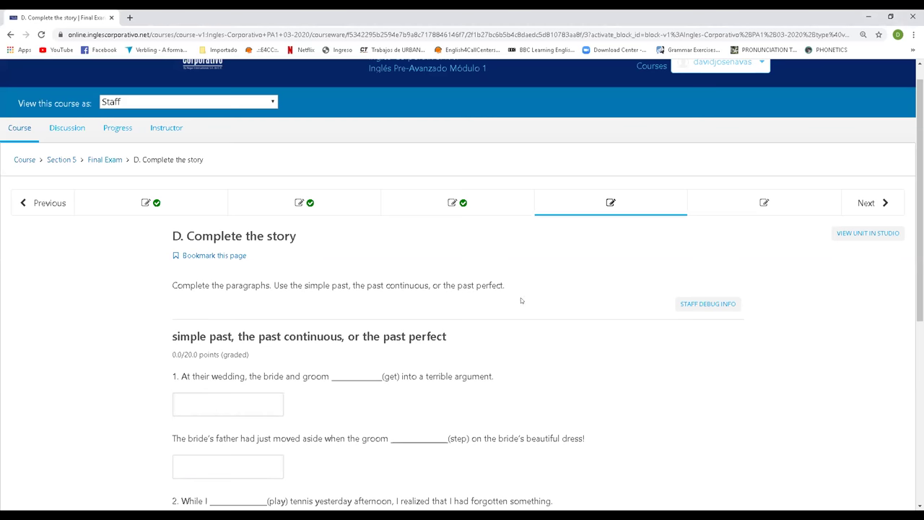
scroll(577, 303, down, 3)
scroll(636, 320, up, 3)
scroll(490, 318, down, 3)
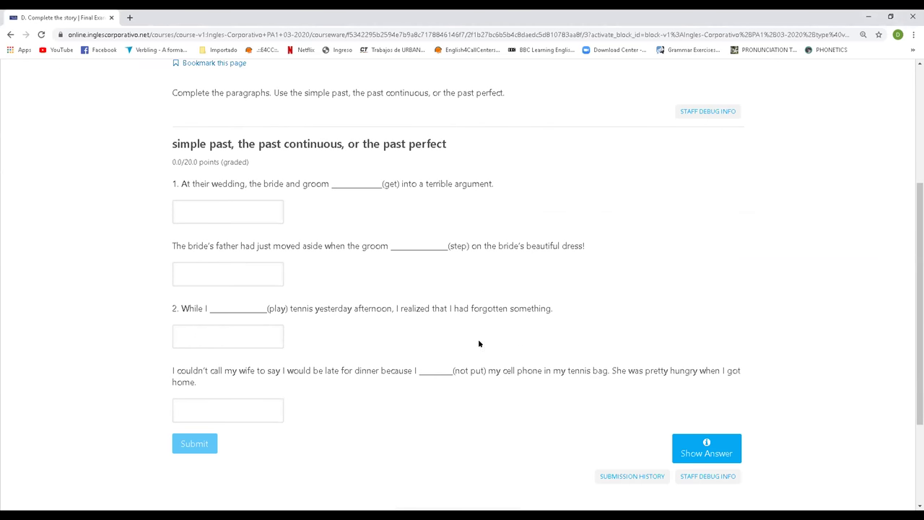
scroll(602, 345, up, 3)
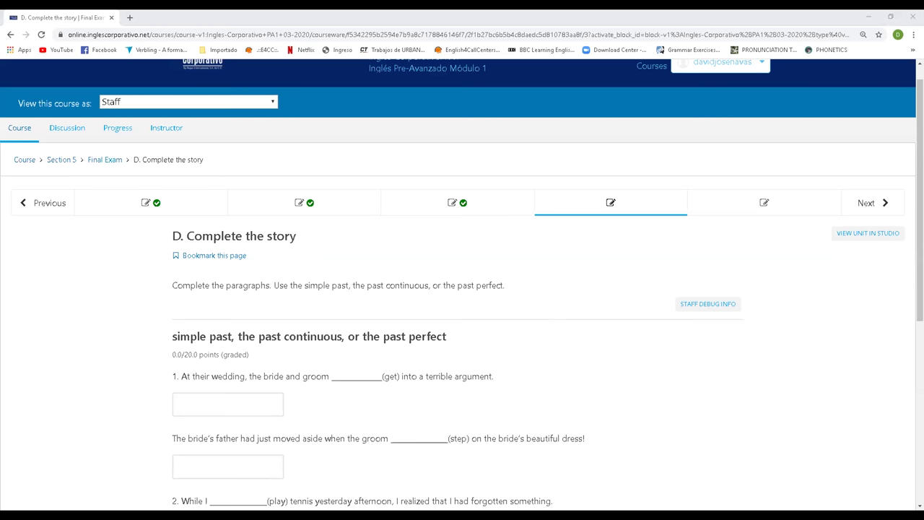
Step: Add a text annotation box beside the exercise D heading and write "i want that" followed by a first name
click(635, 306)
click(524, 246)
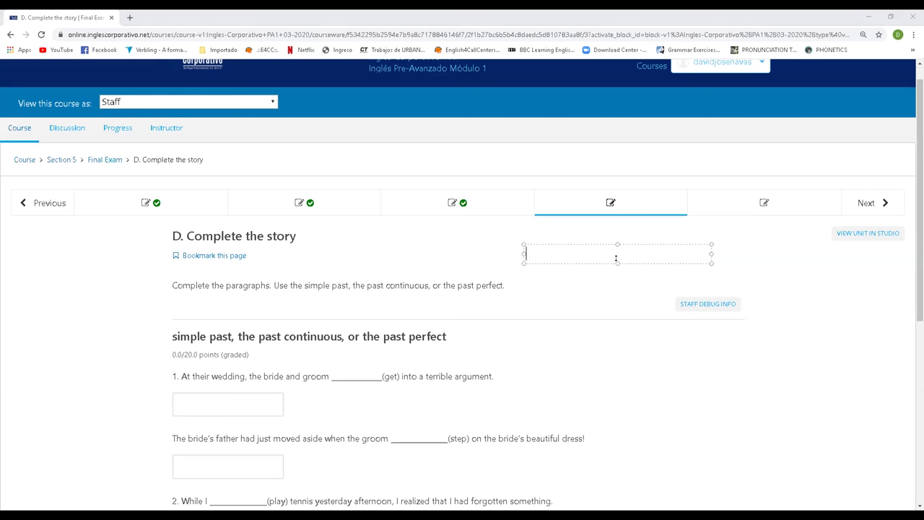
drag(616, 259, 618, 341)
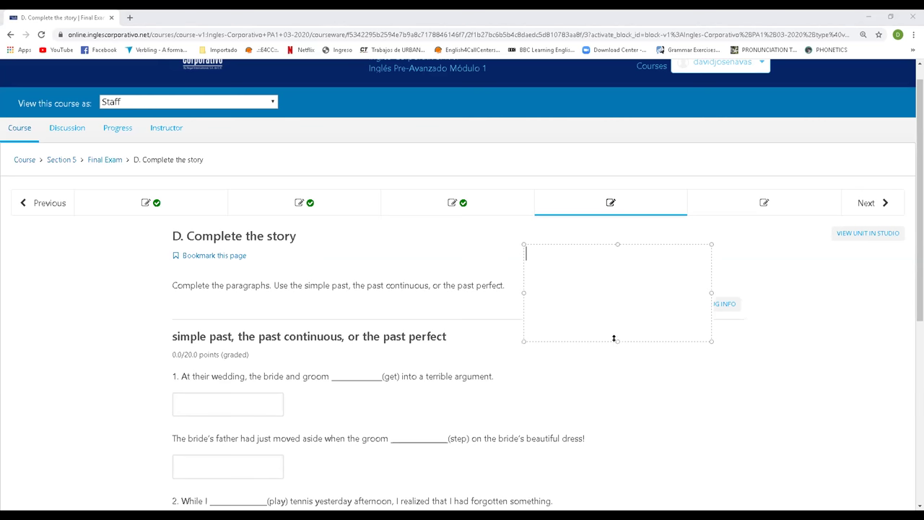
drag(614, 338, 616, 278)
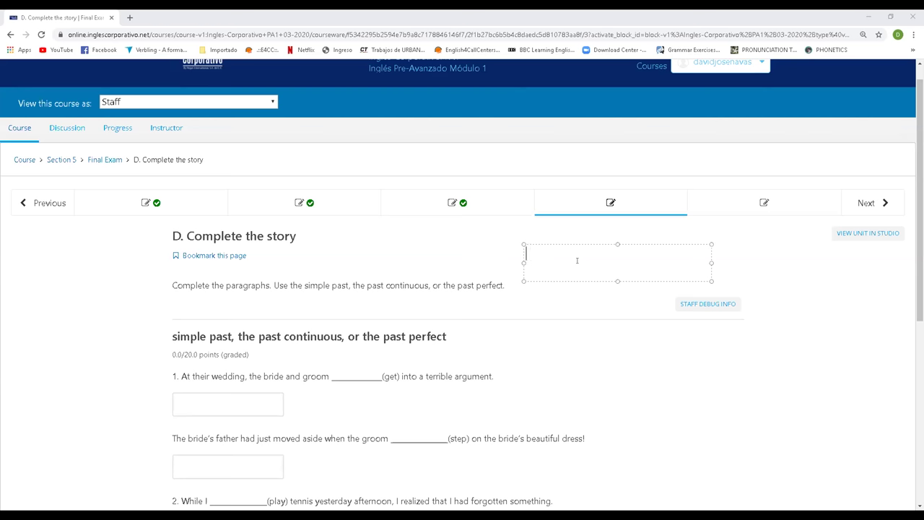
text(i want that jose)
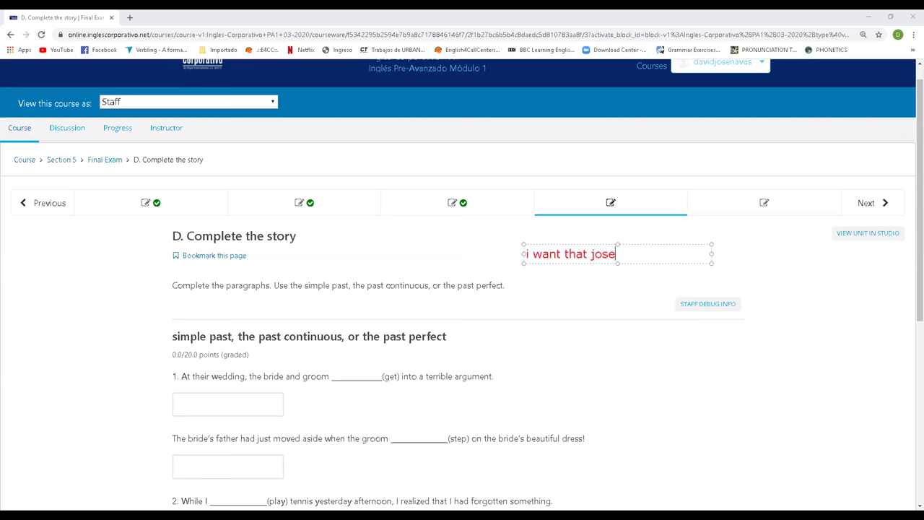
Step: Add two further lines reading "i want that" below the first line of the annotation
key(Return)
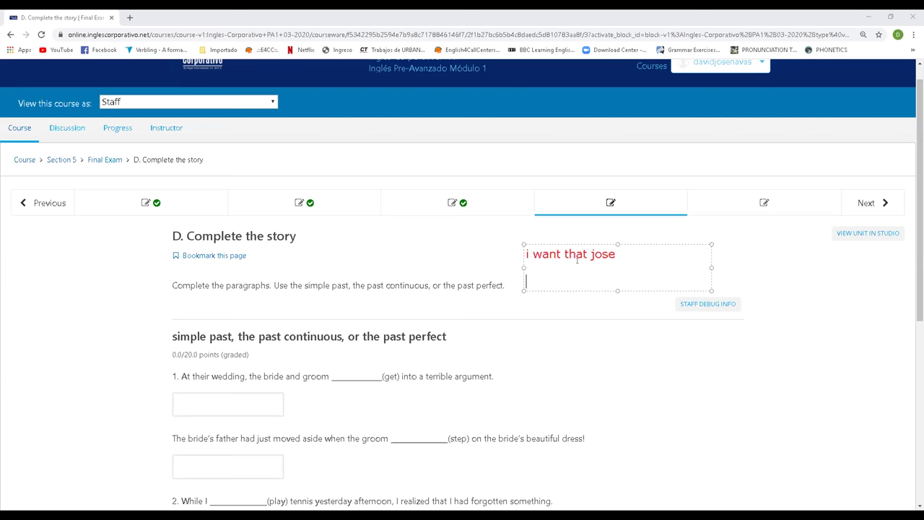
key(BackSpace)
text(i wan)
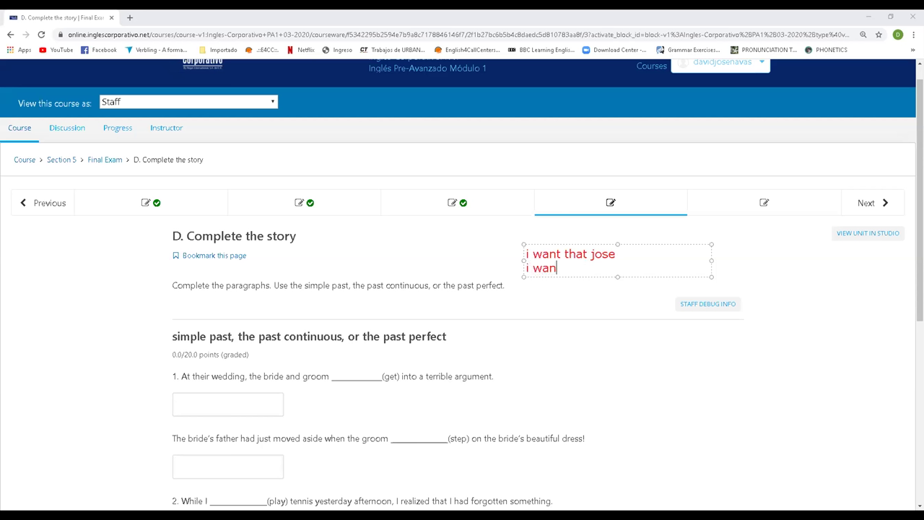
text(t that)
key(Return)
key(Return)
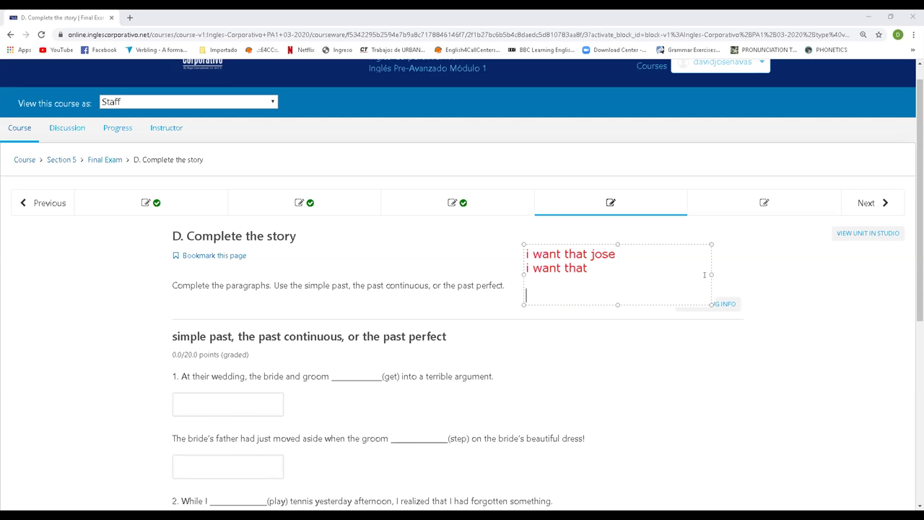
key(BackSpace)
text(i want that)
key(Return)
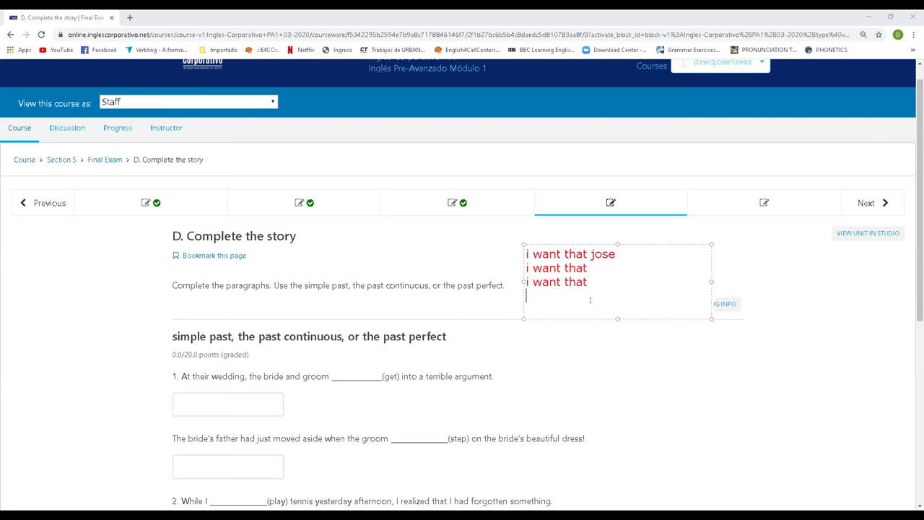
Step: Replace the annotation text with a sentence wanting one person to tell another that a third "loves her husband very much."
key(ctrl+a)
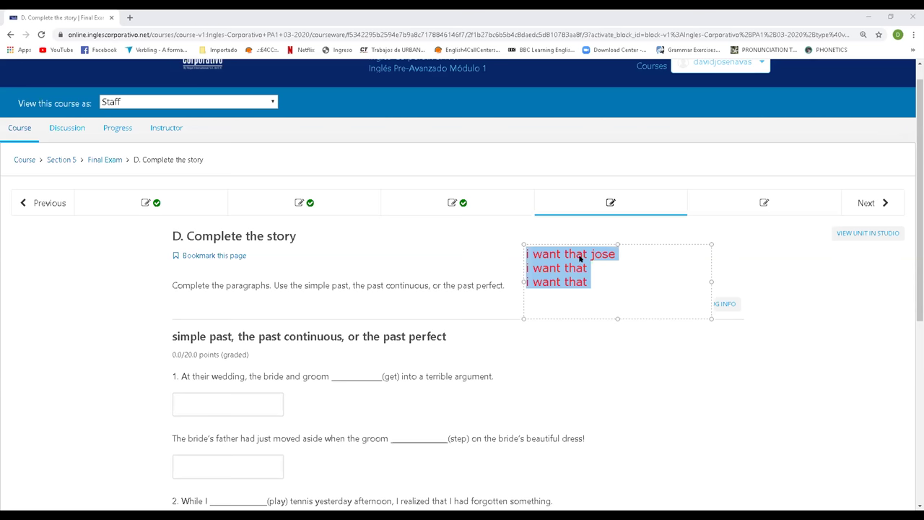
key(BackSpace)
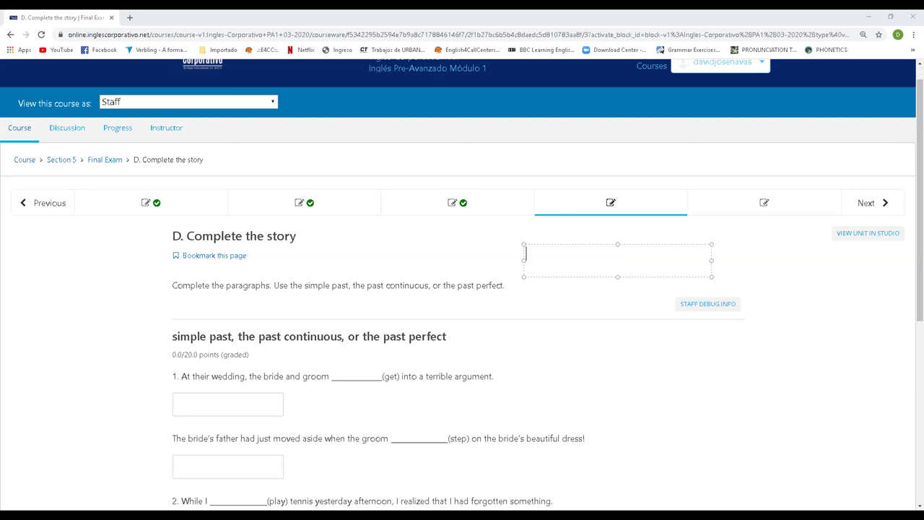
text(I want )
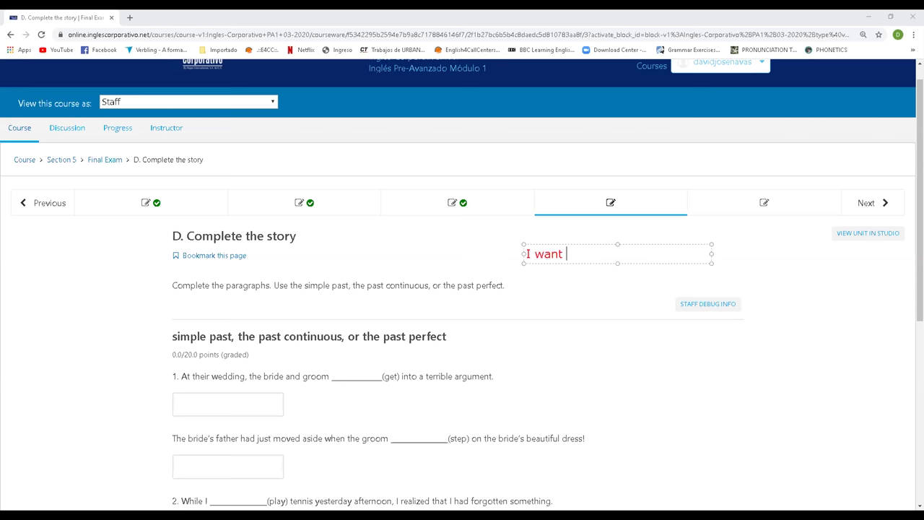
text(Wendy to tt)
key(BackSpace)
text(ell Irene that EN)
key(BackSpace)
text(neida loves)
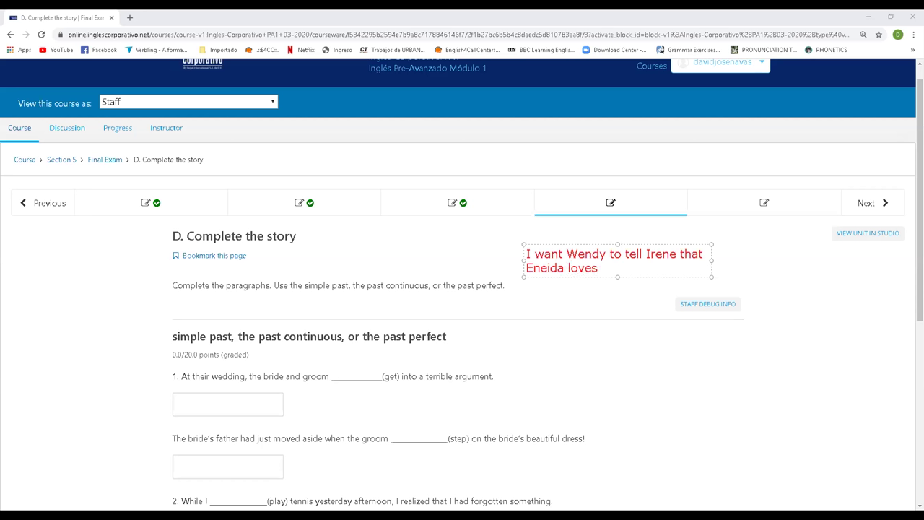
text( her husband very much.)
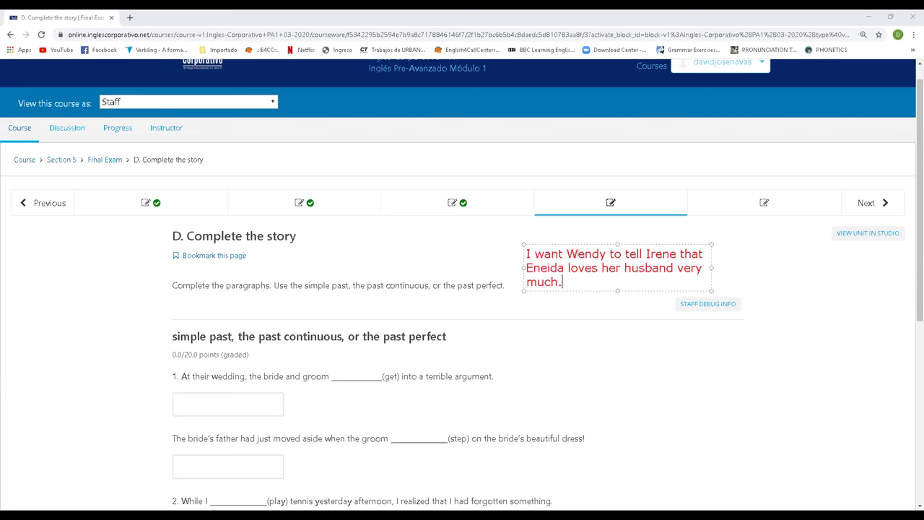
Step: Replace the example sentence in the annotation box with "GET"
drag(572, 274, 450, 161)
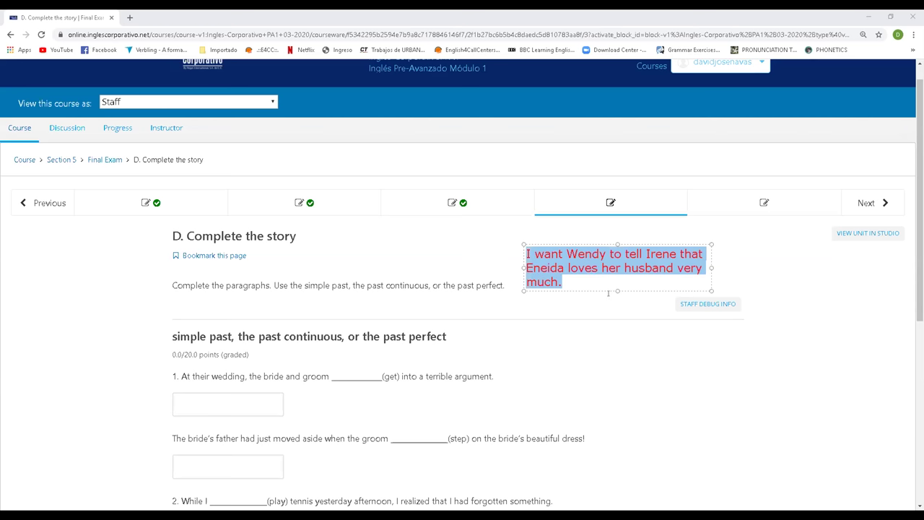
key(BackSpace)
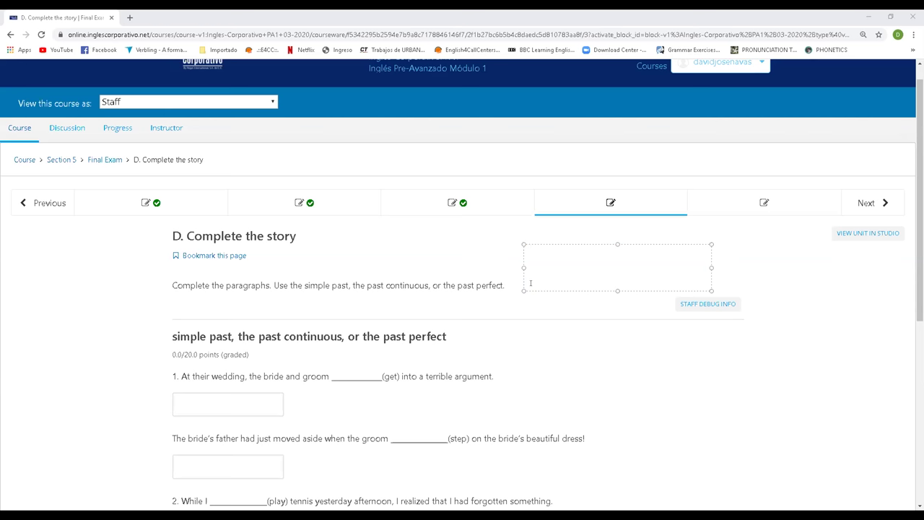
text(GET)
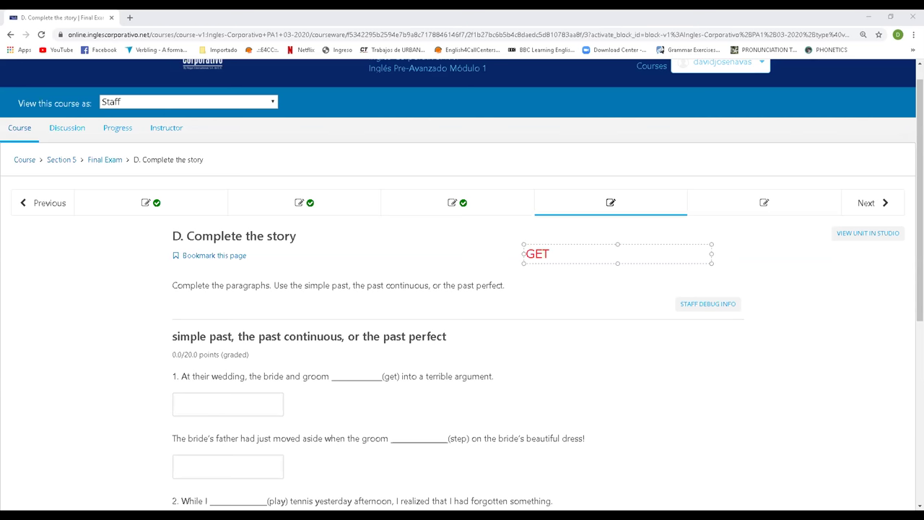